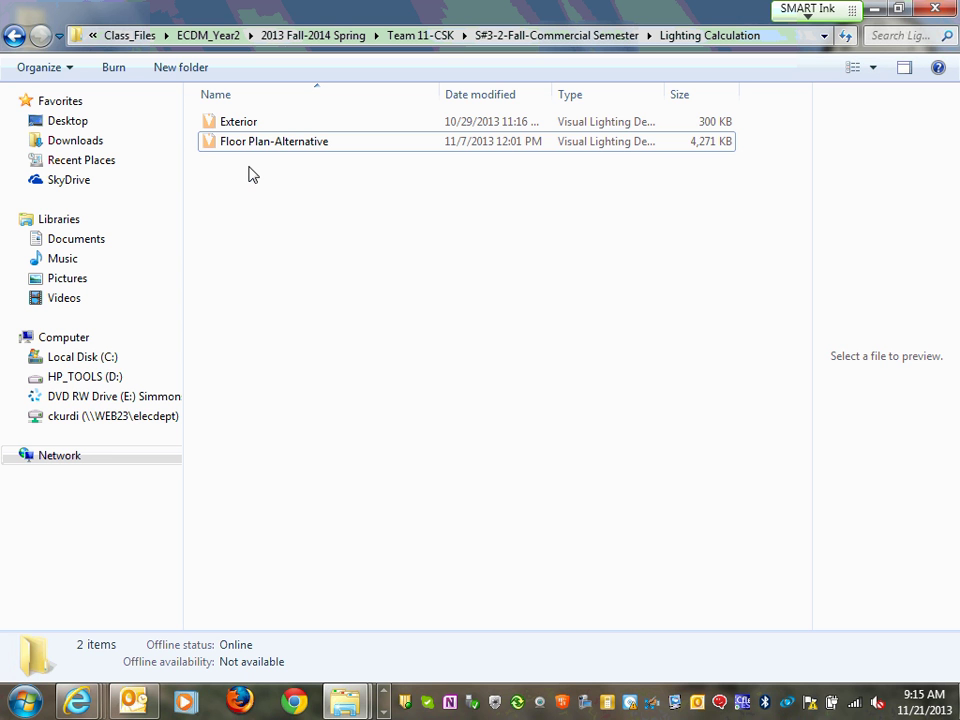
Open Floor Plan-Alternative from the Lighting Calculation folder in Visual 2012
left_click(256, 148)
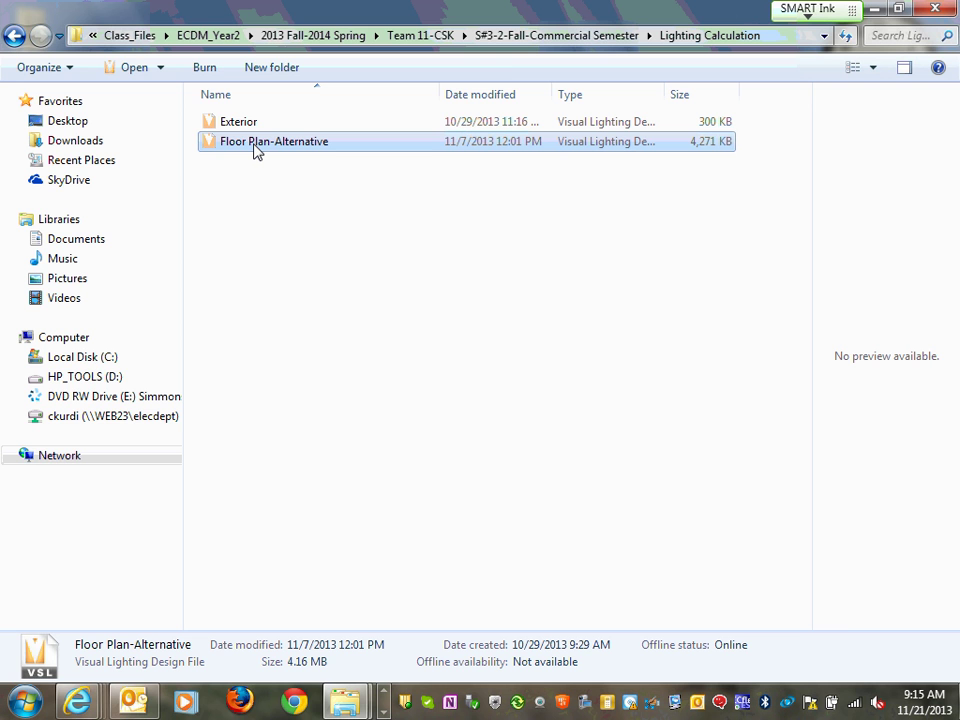
double_click(256, 148)
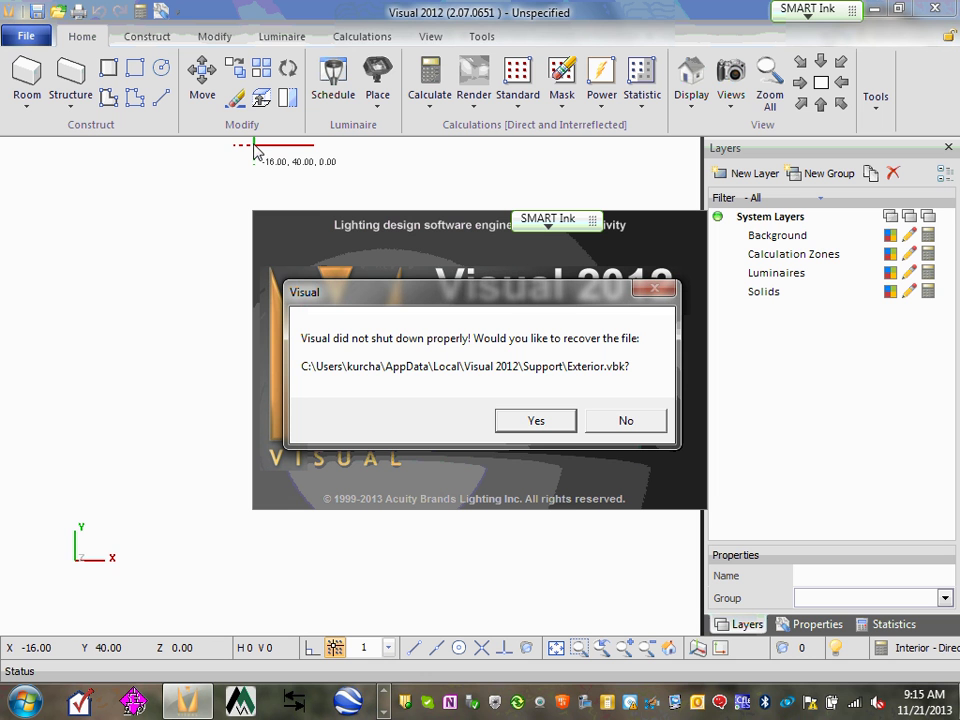
Recover the Exterior backup, close it without saving, and reopen Floor Plan-Alternative
left_click(538, 421)
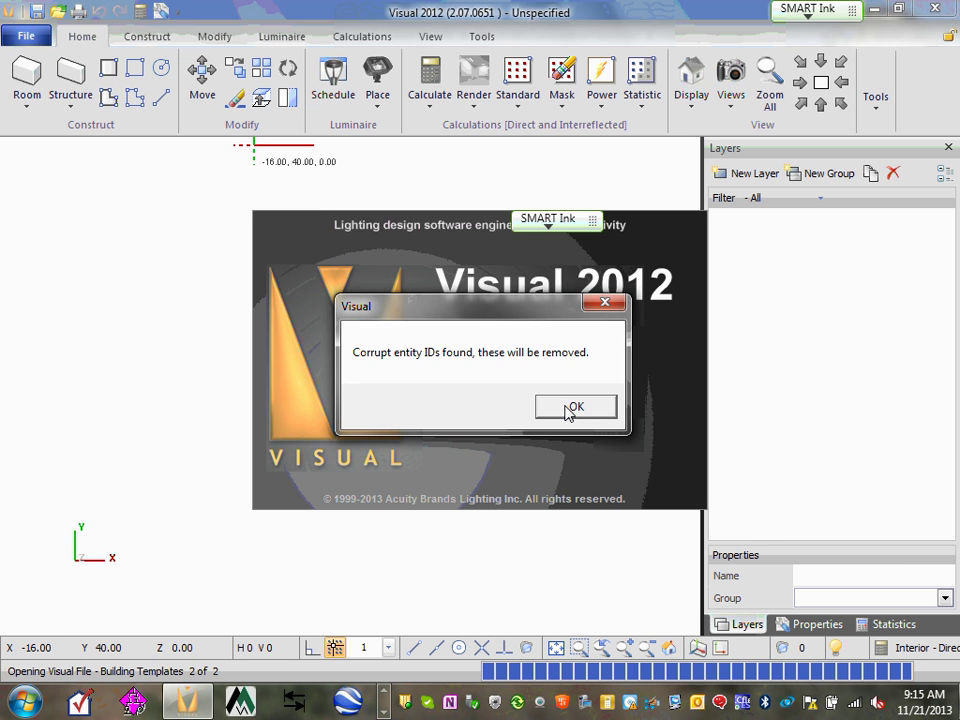
left_click(575, 407)
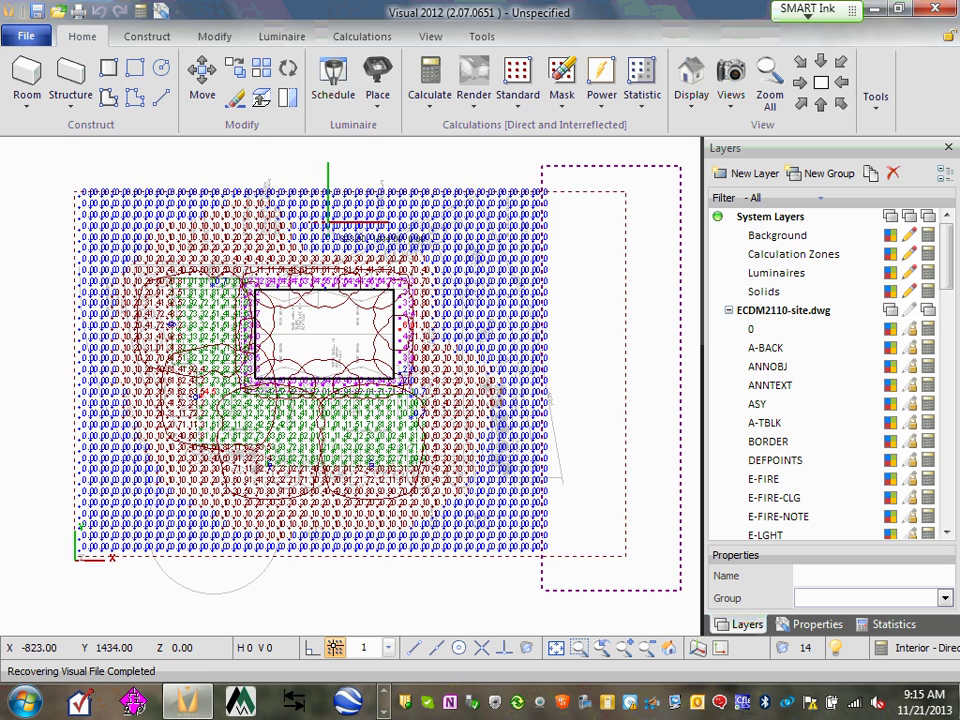
scroll(315, 195, "down", 2)
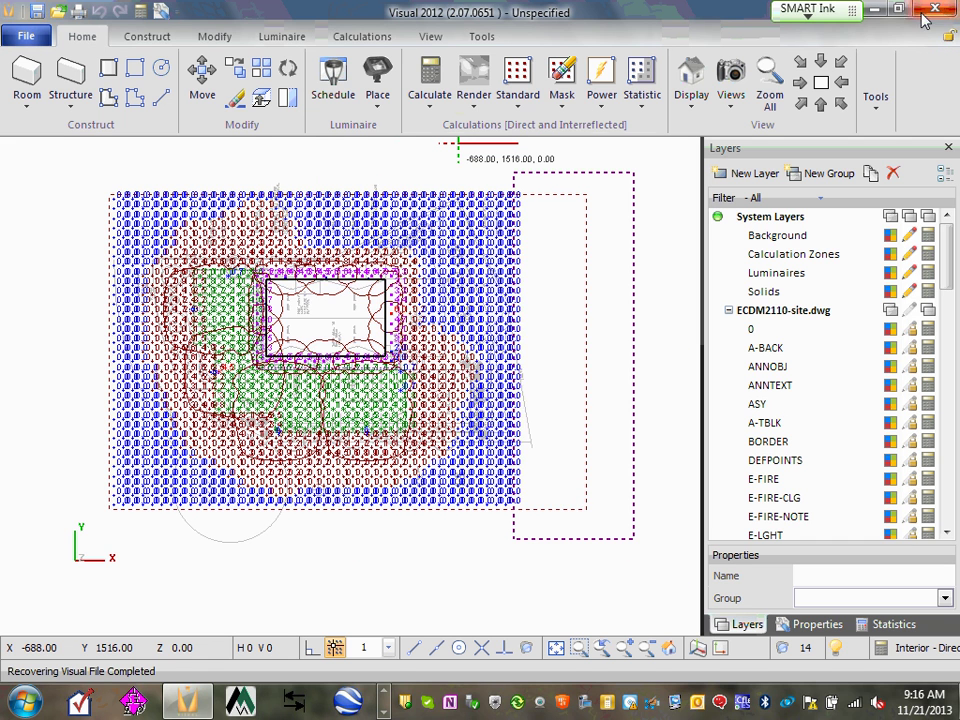
key("alt+F4")
left_click(503, 413)
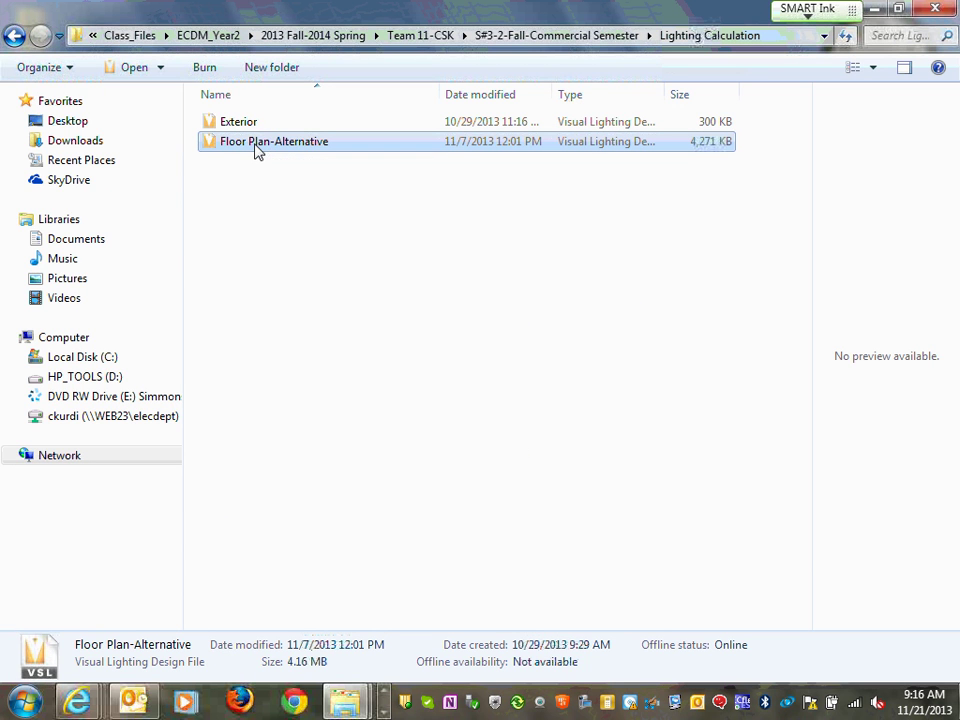
double_click(258, 145)
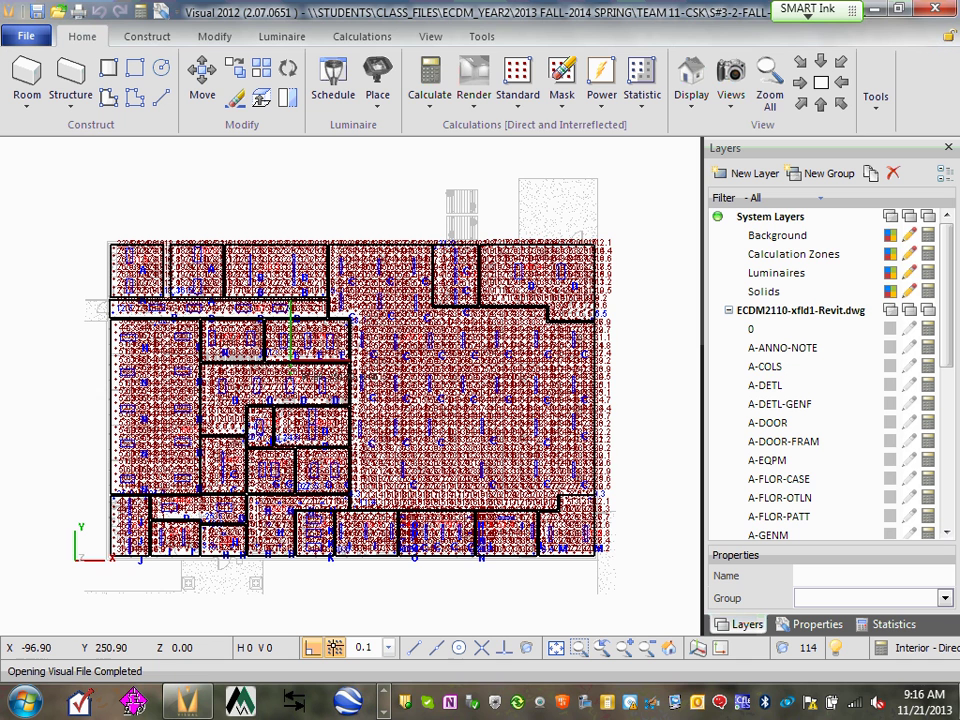
left_click(801, 105)
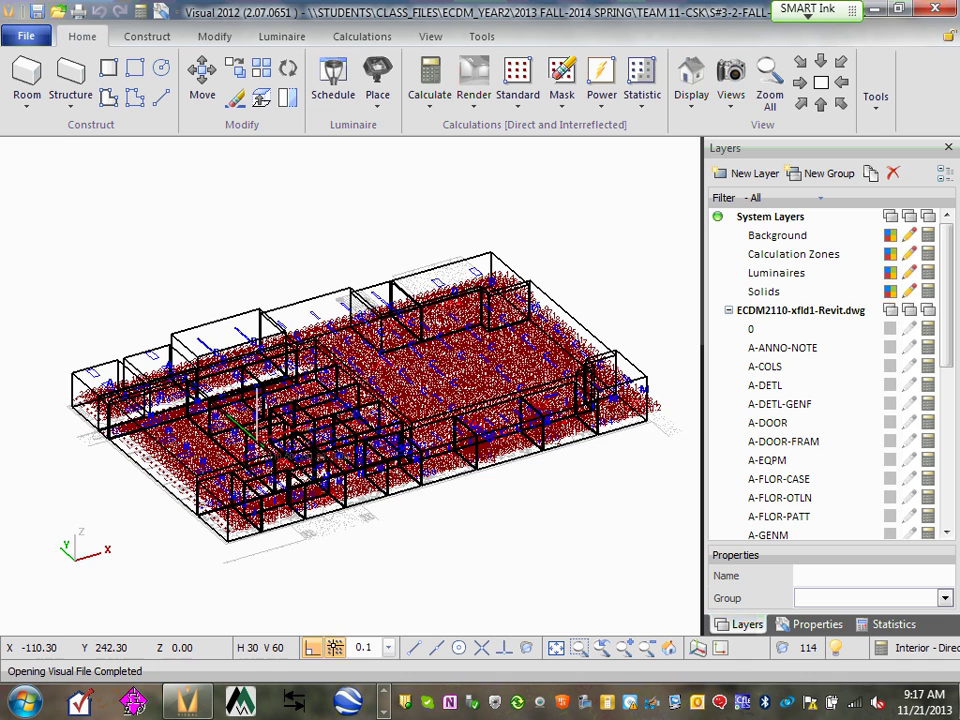
left_click(820, 82)
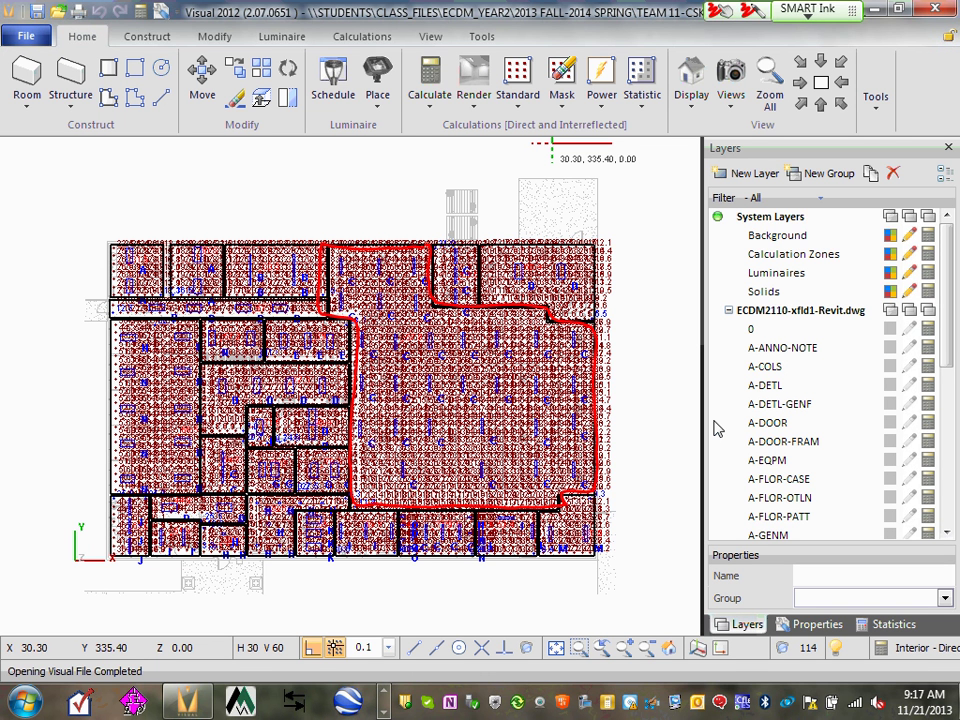
Circle the left room in red ink and draw an X over the top-right room
mouse_move(188, 348)
left_mouse_down()
mouse_move(165, 382)
mouse_move(192, 352)
mouse_move(260, 320)
mouse_move(340, 318)
mouse_move(430, 350)
left_mouse_up()
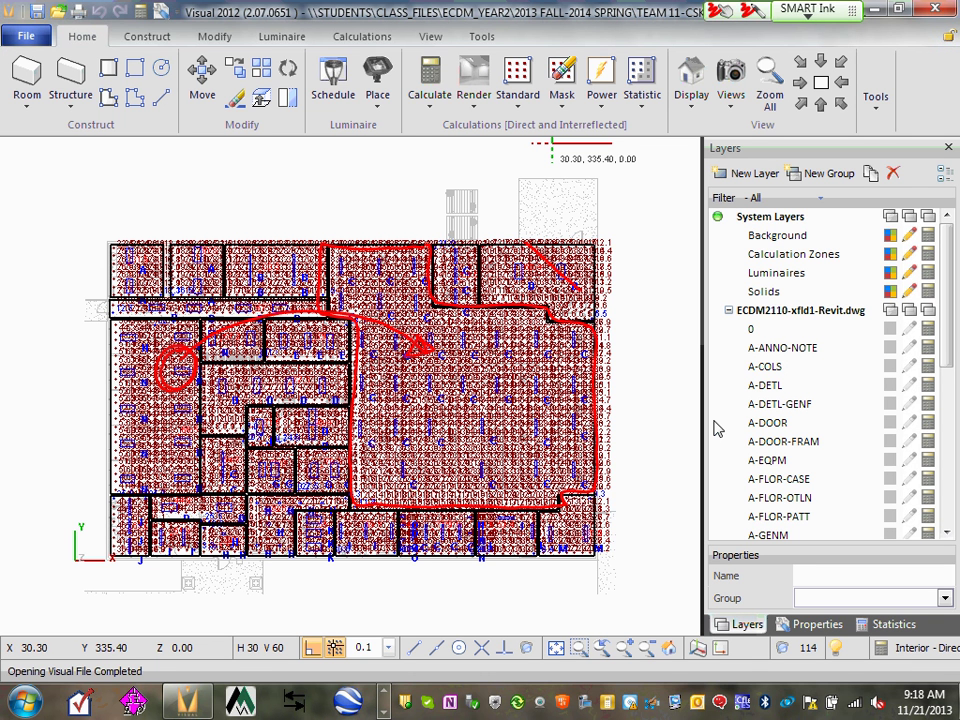
left_click_drag(528, 248, 577, 291)
left_click_drag(573, 235, 542, 291)
Draw X marks over the middle and right rooms of the bottom row
left_click_drag(484, 515, 522, 555)
left_click_drag(516, 512, 490, 555)
left_click_drag(550, 513, 586, 548)
left_click_drag(580, 508, 548, 553)
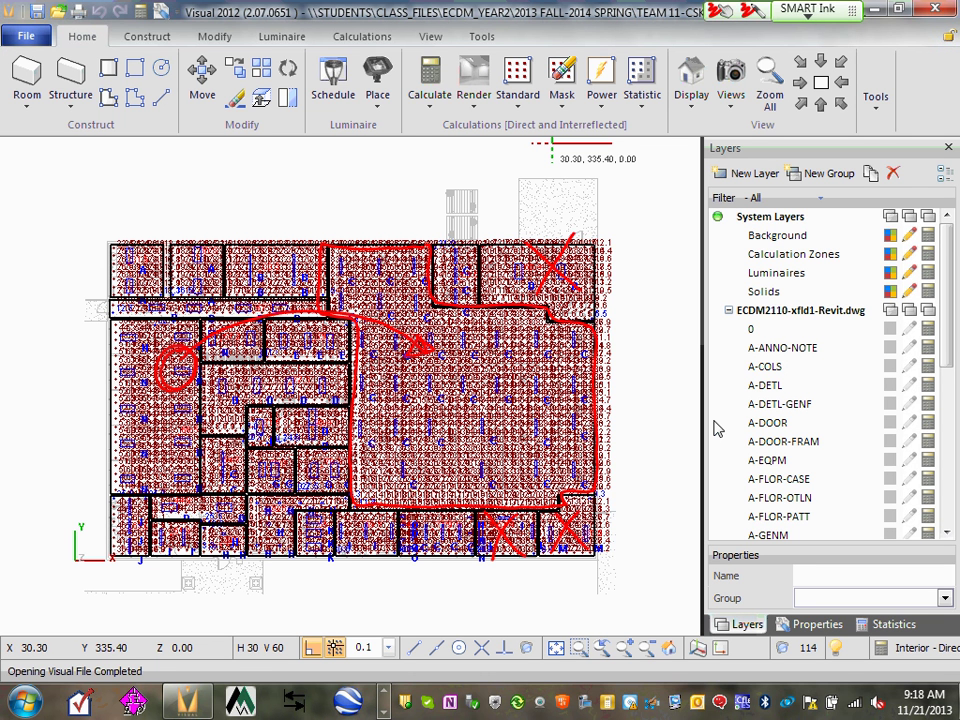
left_click_drag(418, 515, 448, 550)
left_click_drag(447, 513, 415, 552)
left_click_drag(290, 516, 345, 555)
left_click_drag(370, 515, 335, 555)
Cross out the bottom-left rooms, including the corner room
mouse_move(262, 514)
left_mouse_down()
mouse_move(296, 556)
mouse_move(258, 556)
left_mouse_up()
mouse_move(222, 514)
left_mouse_down()
mouse_move(256, 552)
mouse_move(218, 556)
left_mouse_up()
mouse_move(178, 516)
left_mouse_down()
mouse_move(212, 552)
mouse_move(176, 556)
left_mouse_up()
left_click_drag(152, 522, 196, 550)
left_click_drag(184, 503, 160, 540)
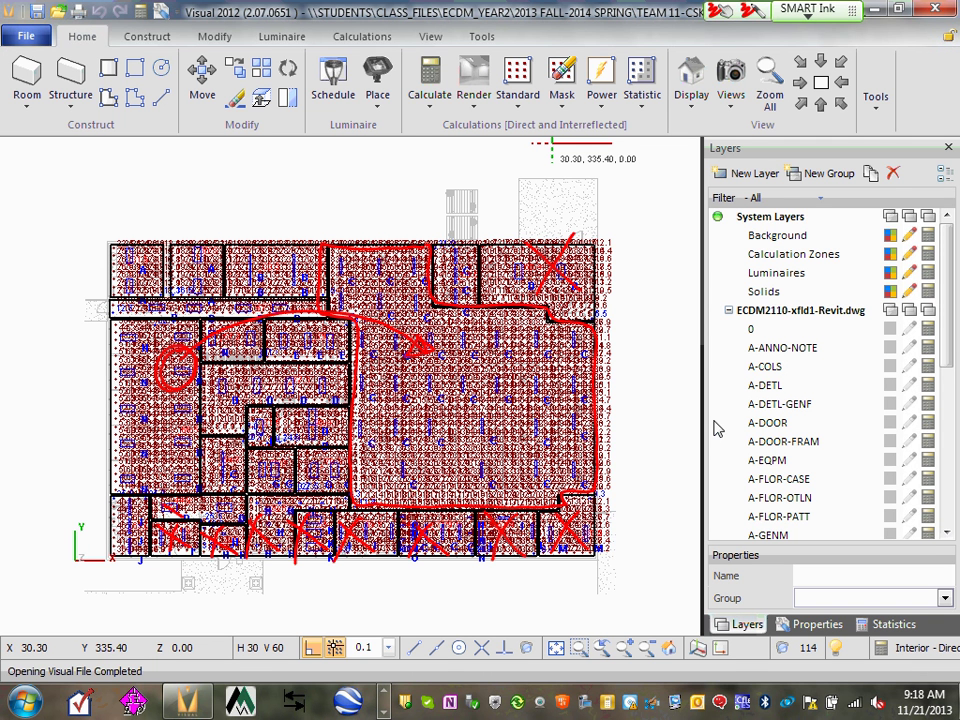
mouse_move(116, 512)
left_mouse_down()
mouse_move(148, 548)
mouse_move(118, 552)
left_mouse_up()
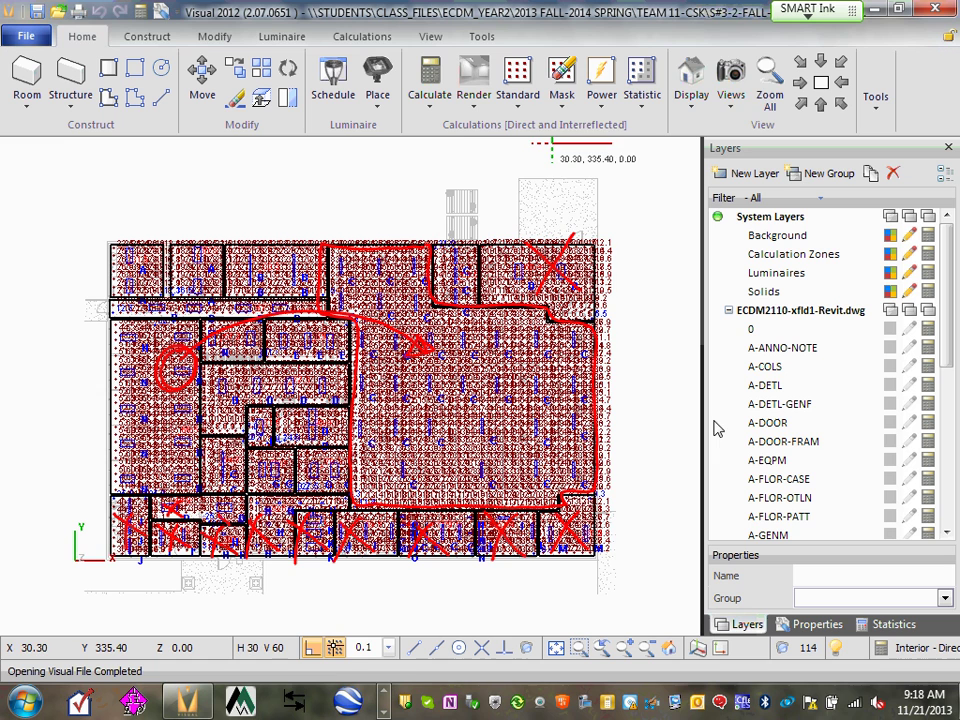
In isometric view, erase one object and the room box at the model's left end
left_click(802, 106)
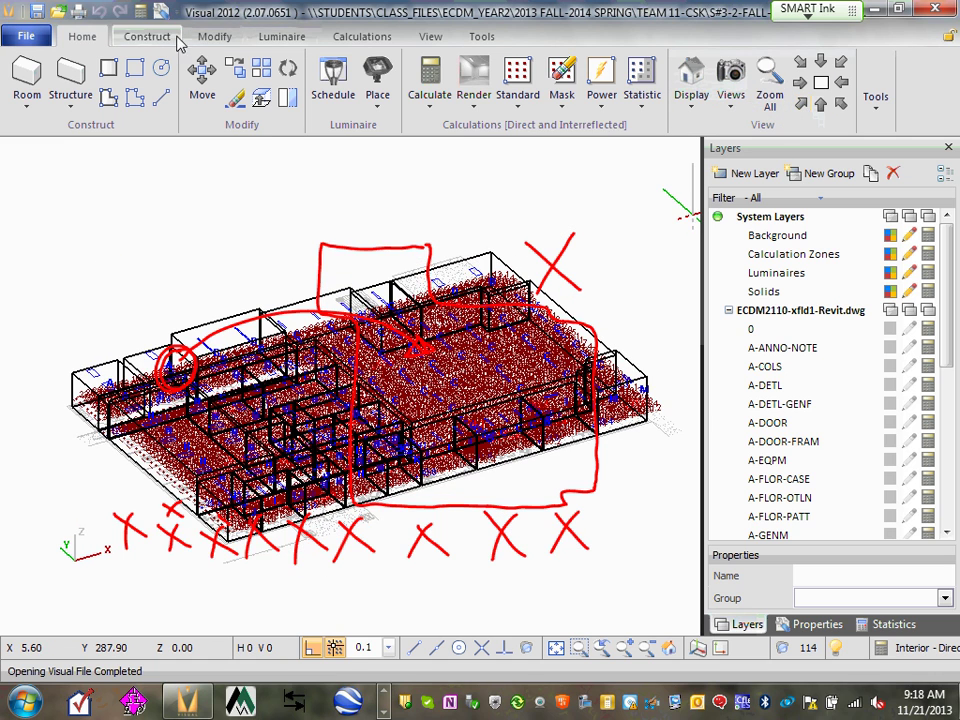
left_click(236, 99)
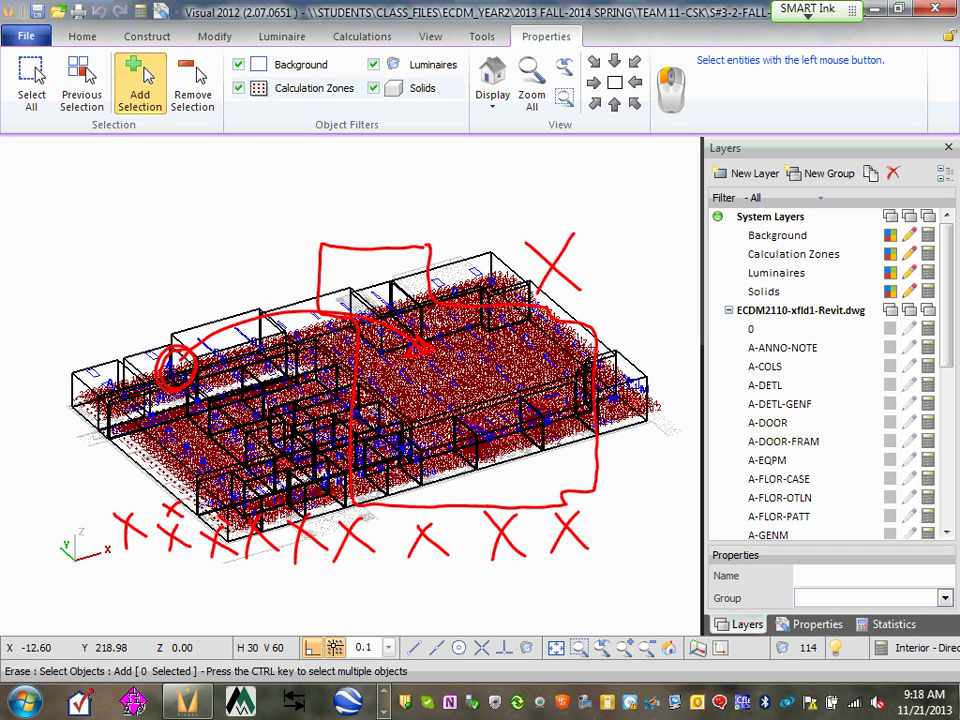
left_click(625, 385)
right_click(560, 400)
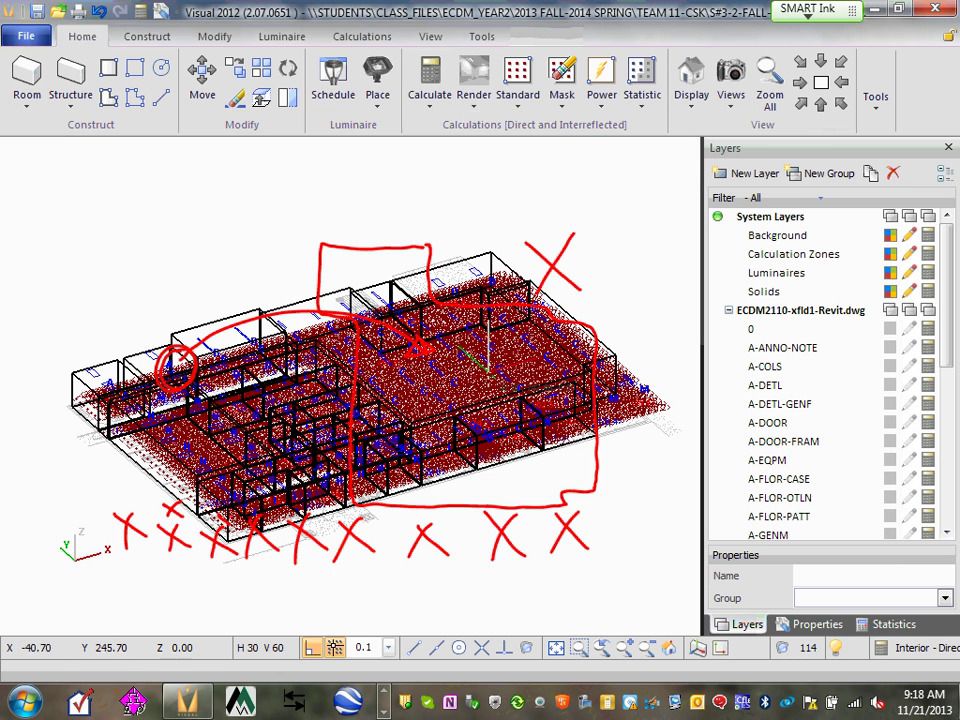
left_click(236, 97)
left_click(87, 384)
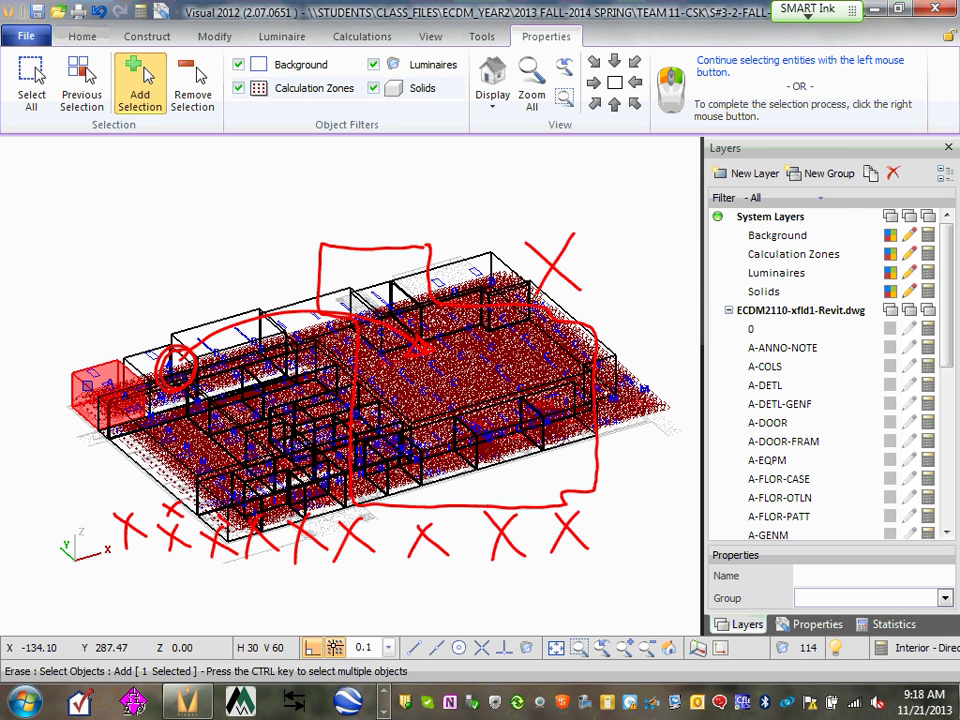
right_click(87, 384)
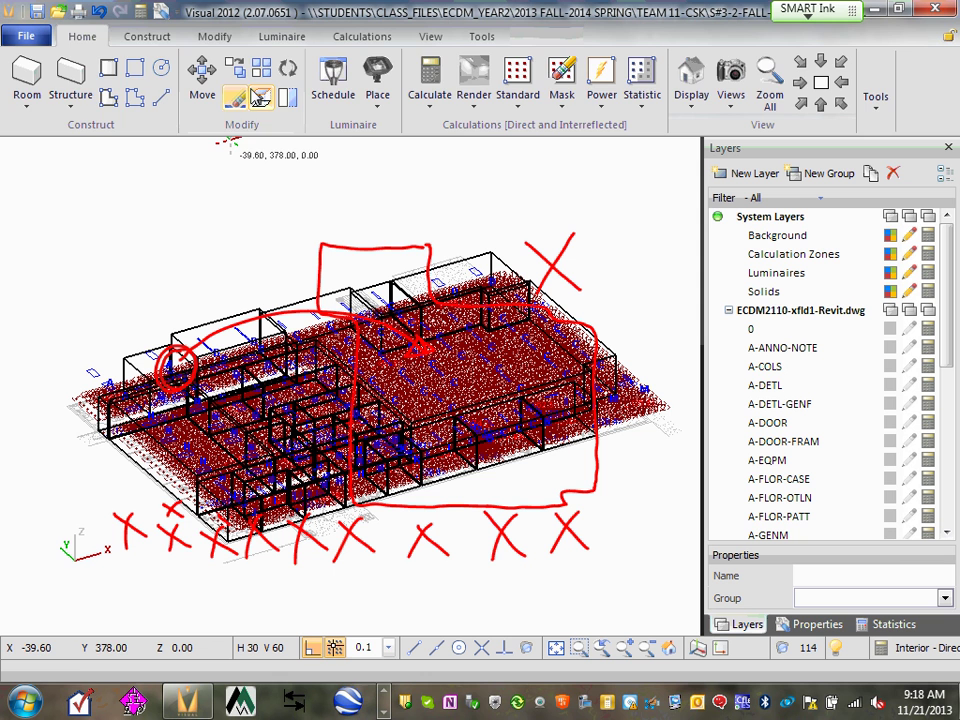
Erase two more objects near the left end and the circled room
left_click(238, 100)
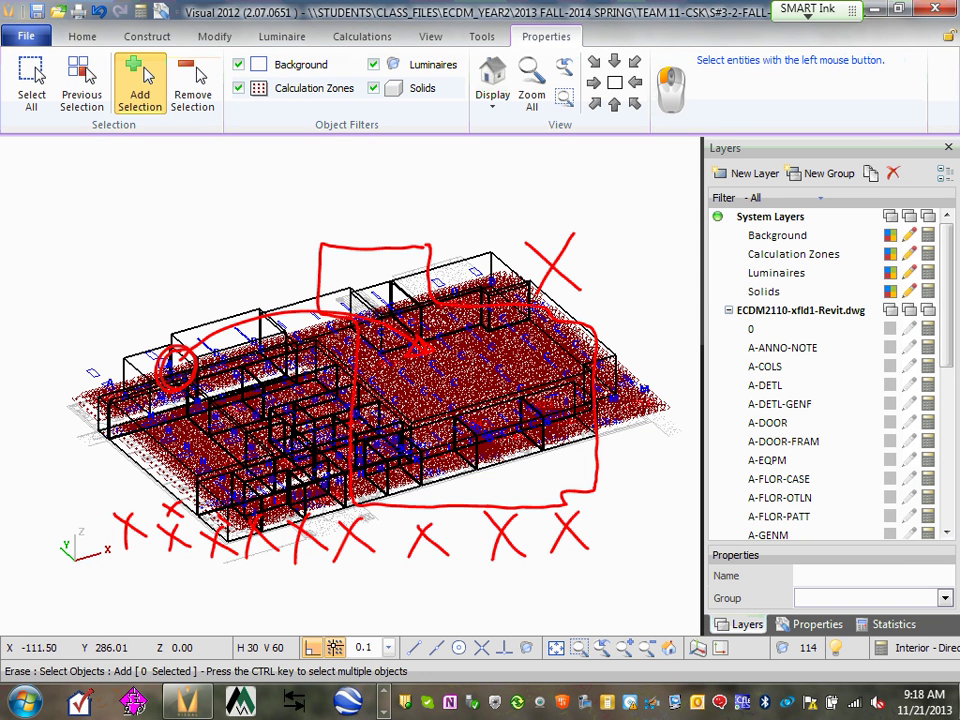
left_click(89, 334)
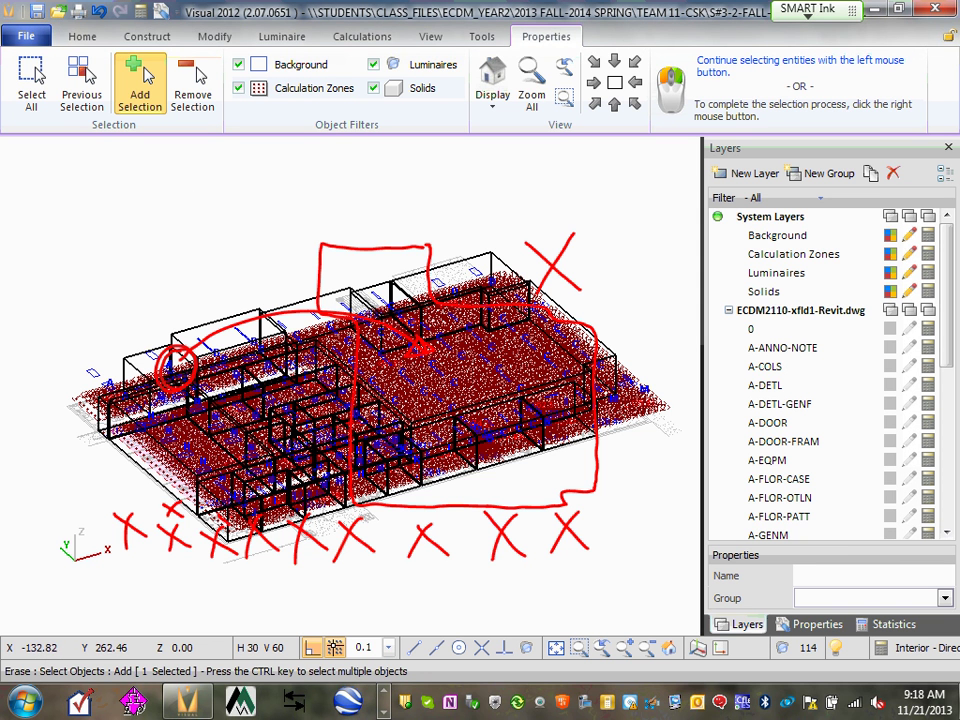
right_click(130, 290)
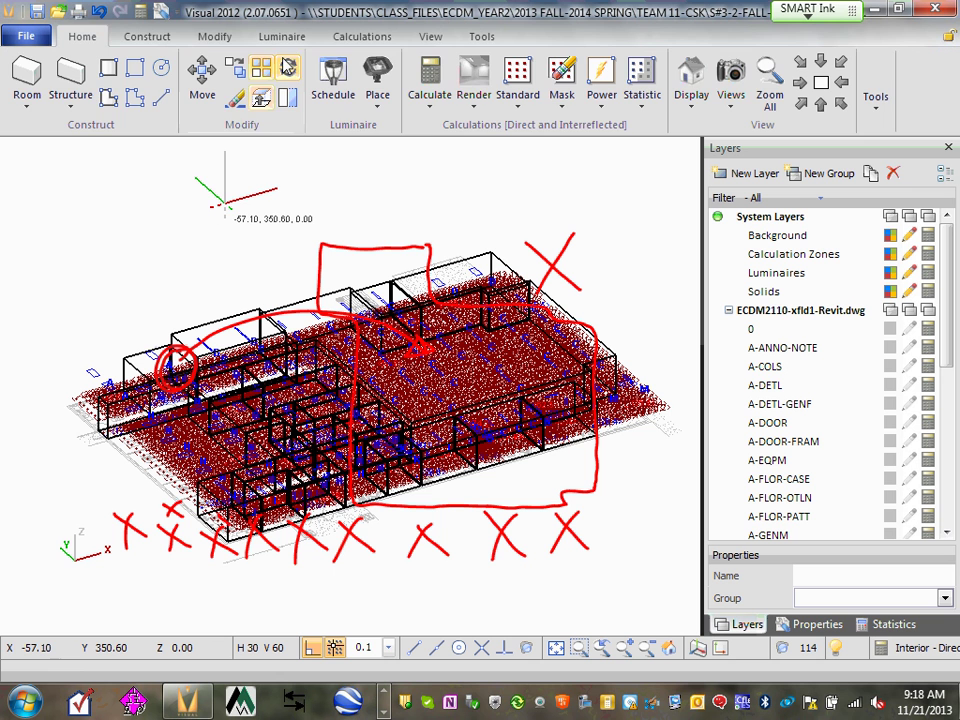
left_click(236, 97)
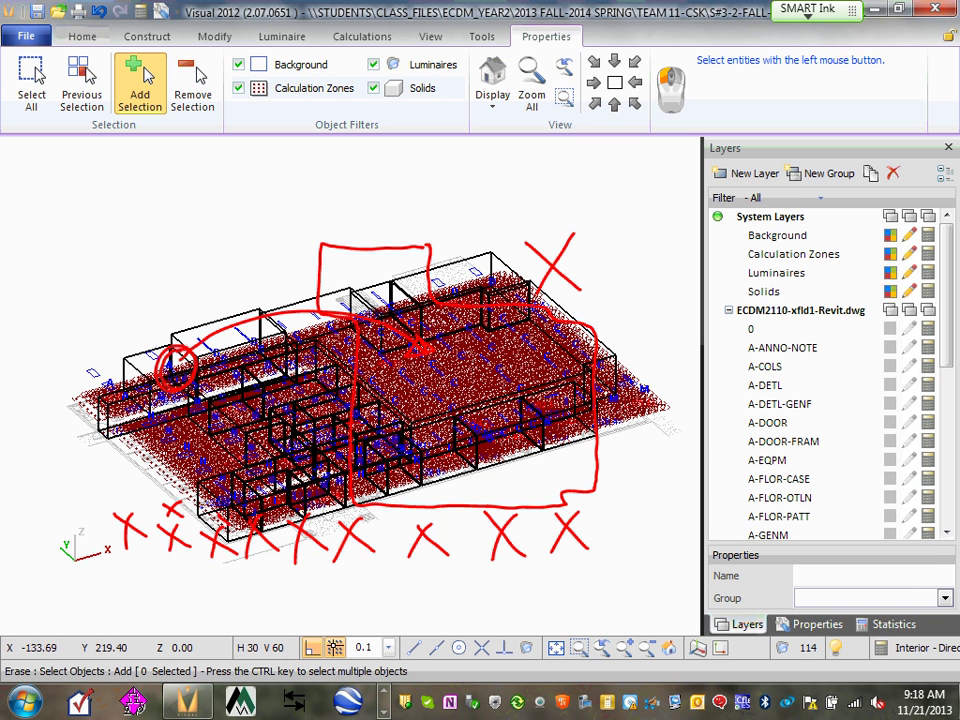
left_click(172, 372)
right_click(172, 372)
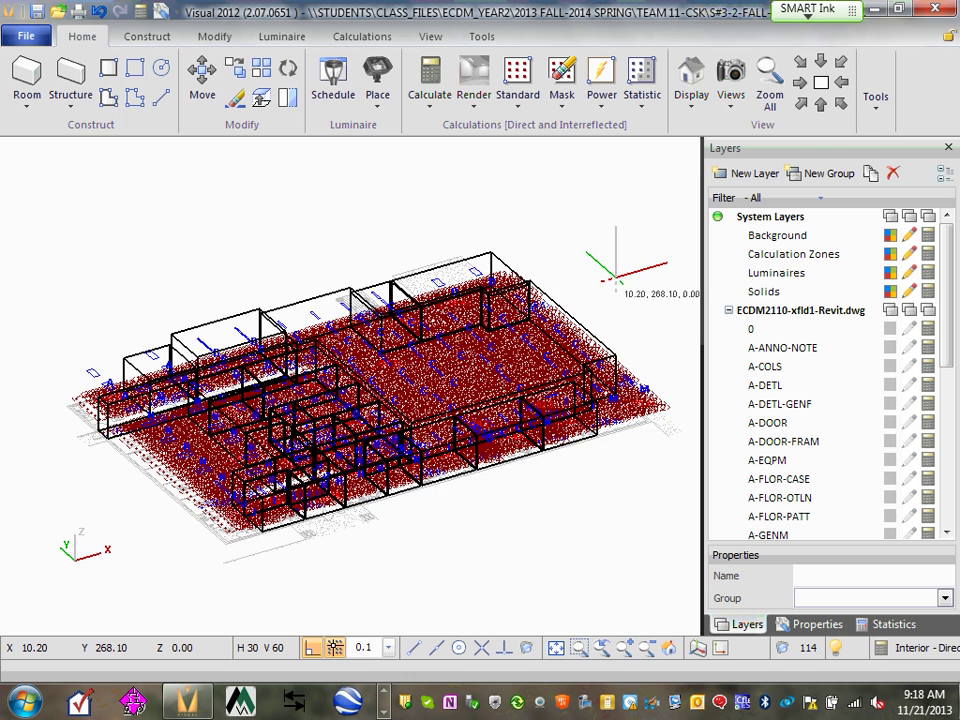
In plan view, erase the top-left room's zone and the narrow left-edge strip
left_click(822, 84)
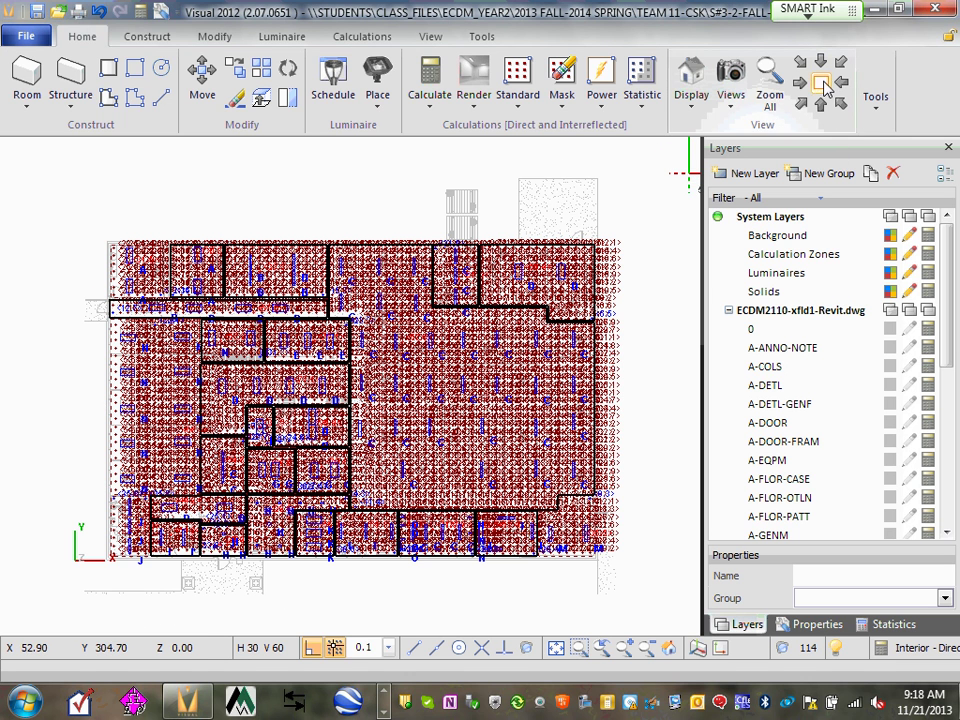
left_click(236, 97)
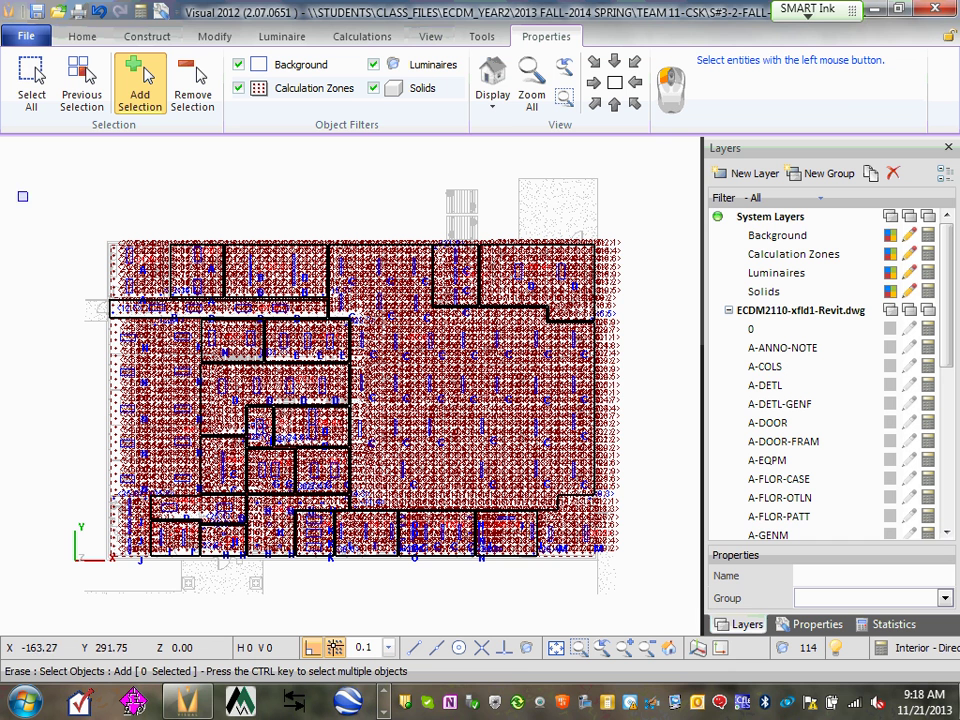
left_click(185, 262)
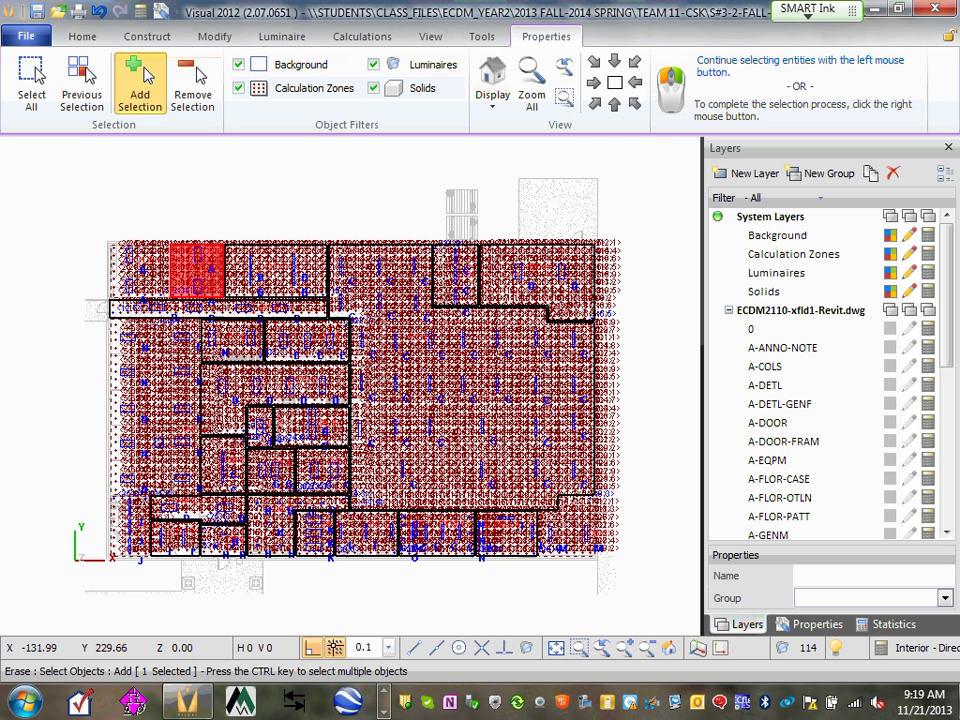
left_click(120, 345)
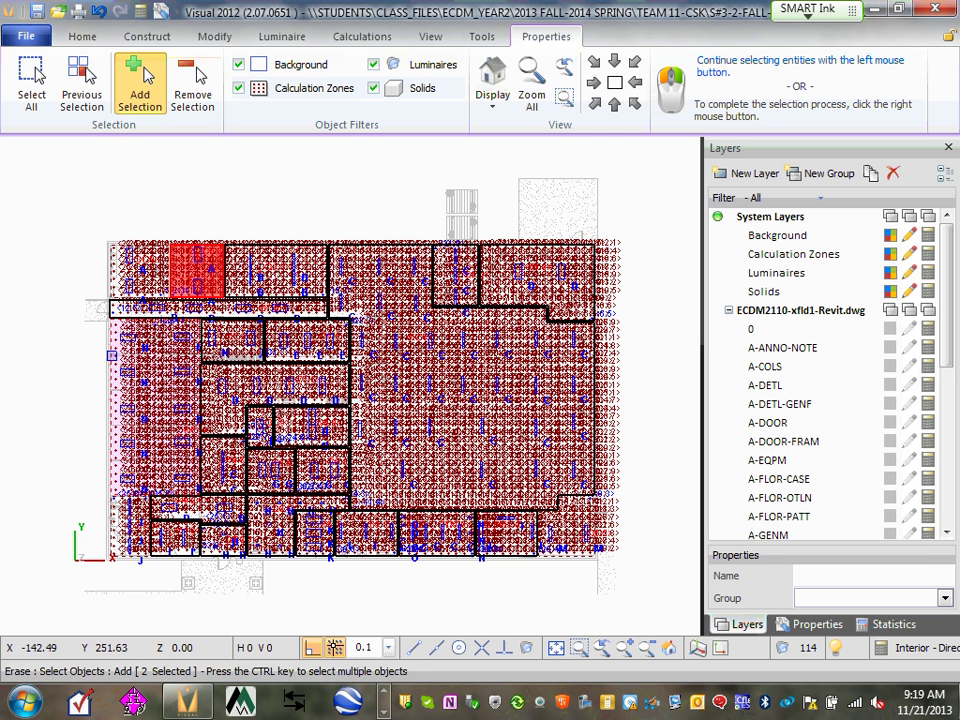
right_click(100, 200)
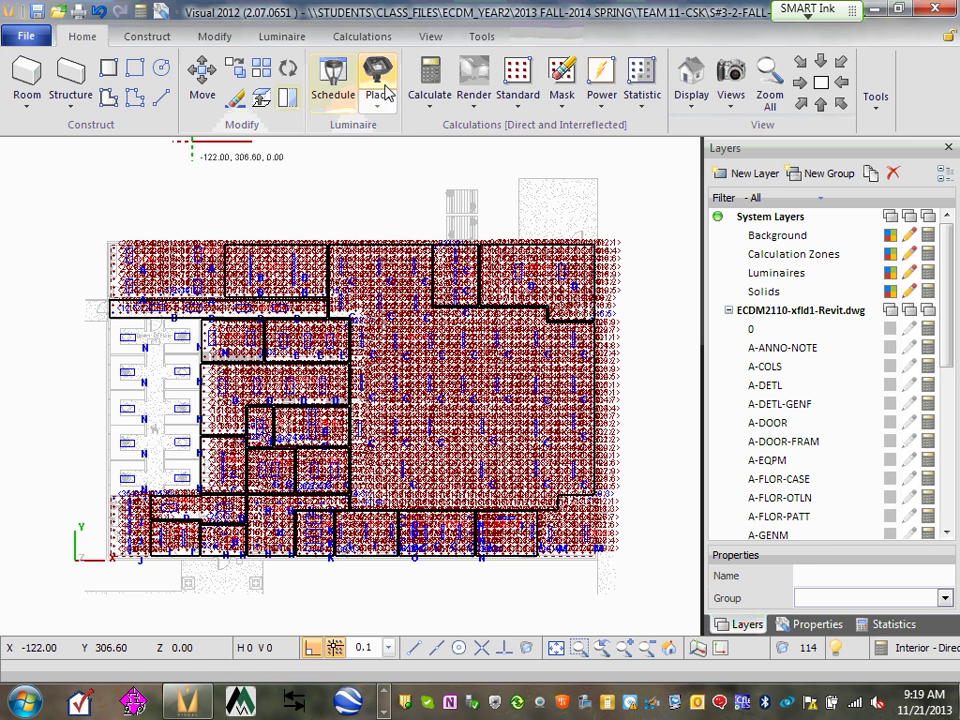
Delete the calculation zones over the top-left A restrooms
left_click(237, 97)
left_click(100, 205)
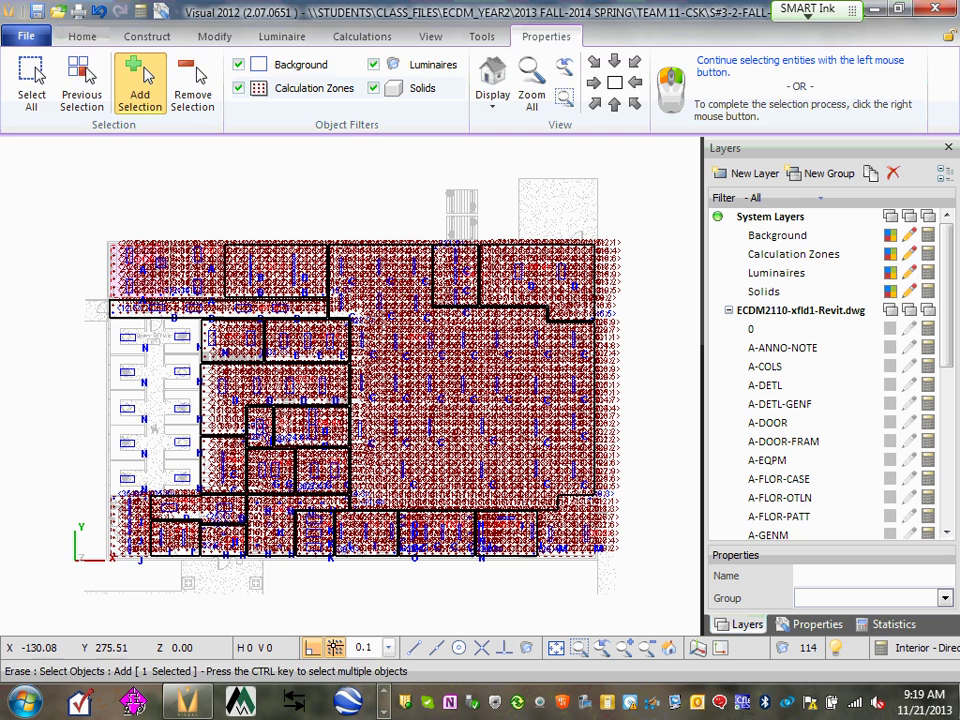
right_click(115, 195)
left_click(237, 97)
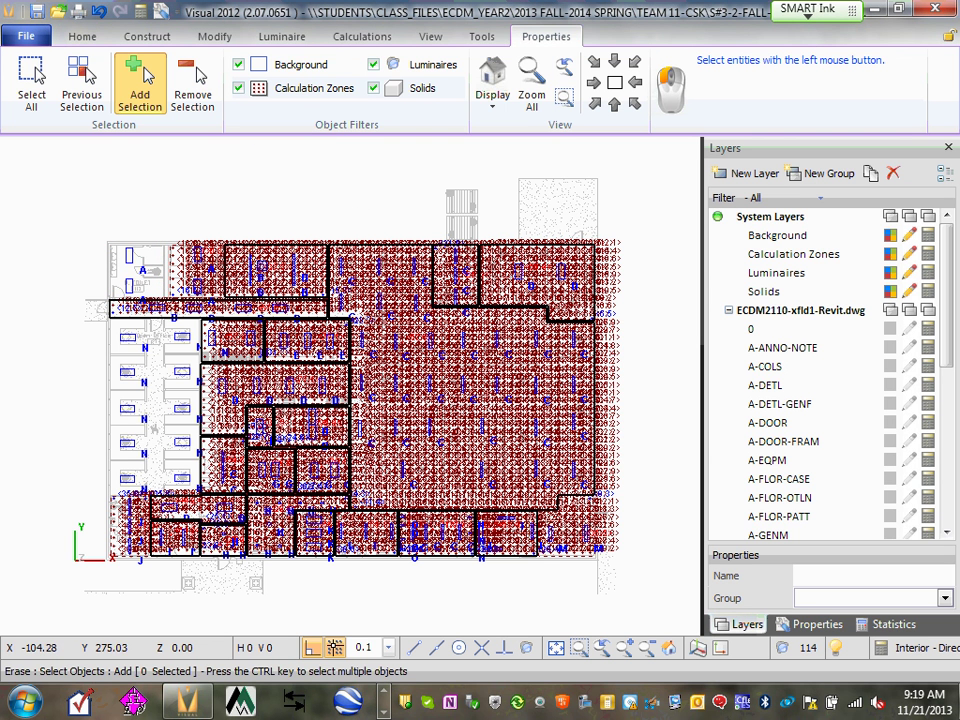
left_click(200, 199)
right_click(200, 199)
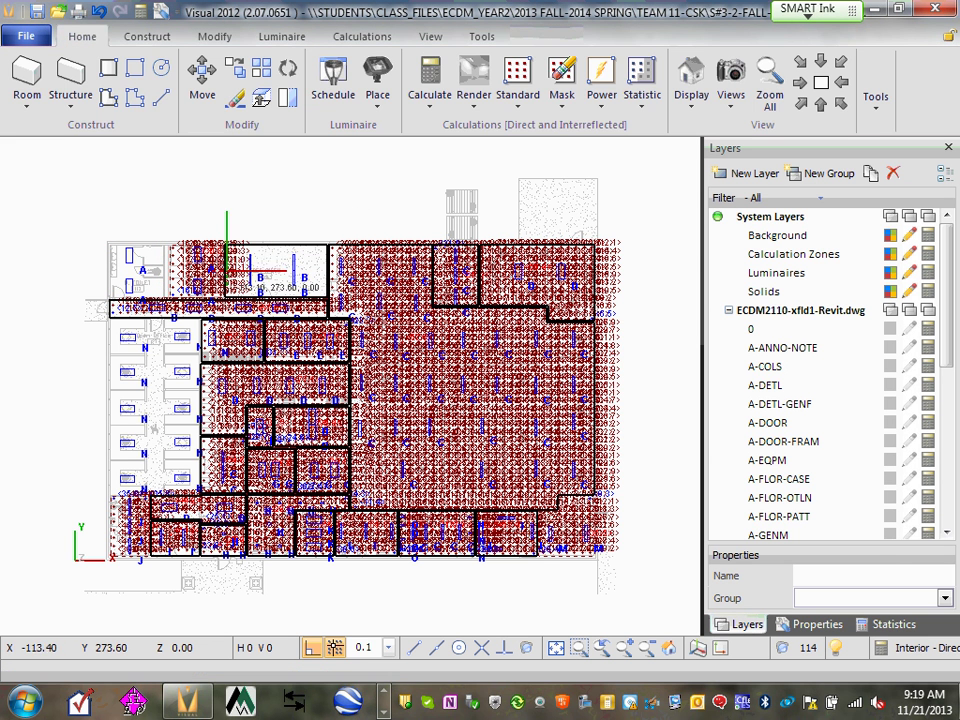
left_click(237, 97)
left_click(240, 268)
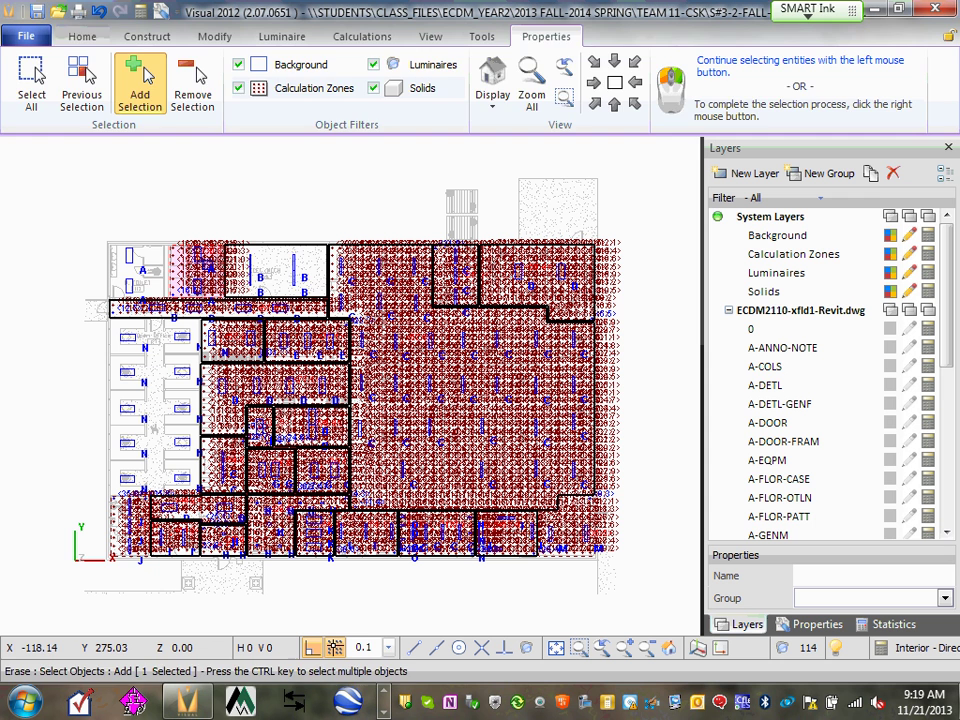
right_click(240, 268)
Delete the B room zone, its leftover zone, and the zone beside the N offices
left_click(235, 100)
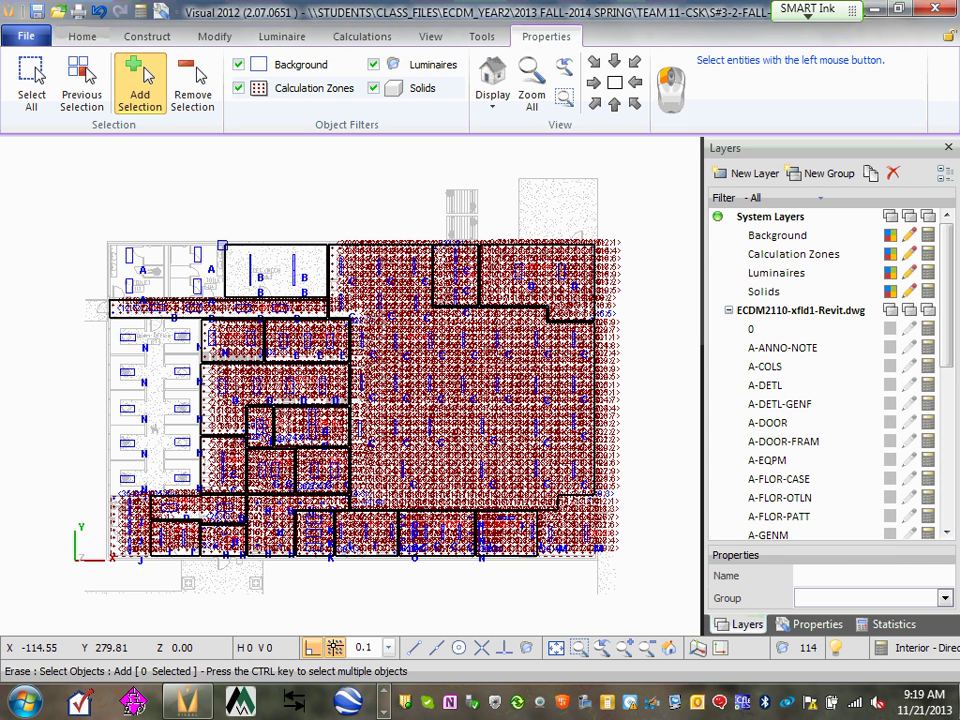
left_click(240, 268)
right_click(245, 266)
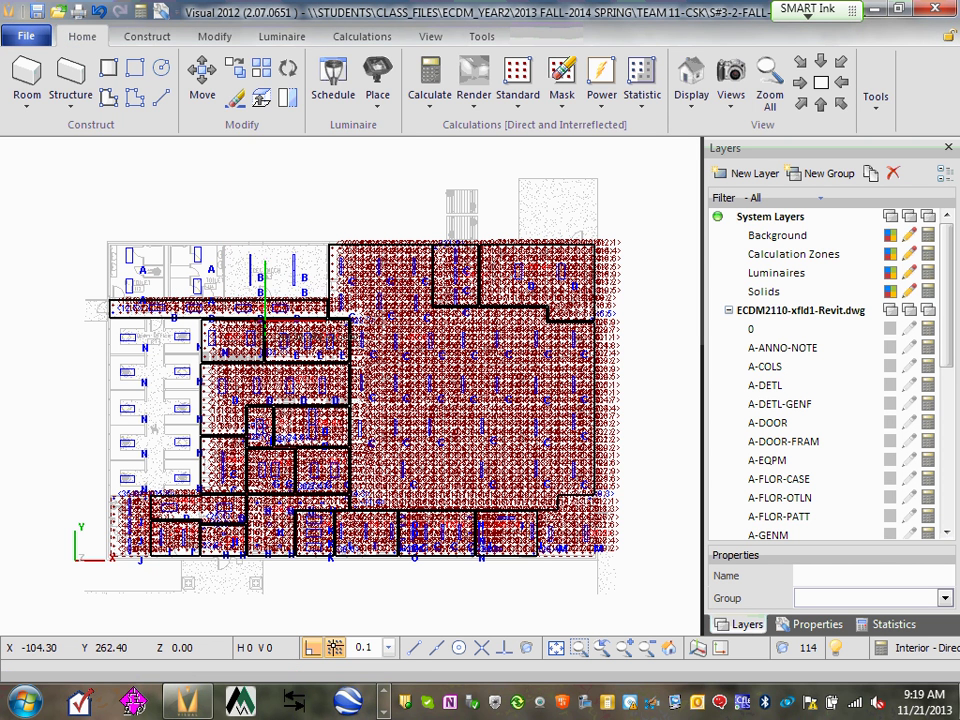
left_click(236, 100)
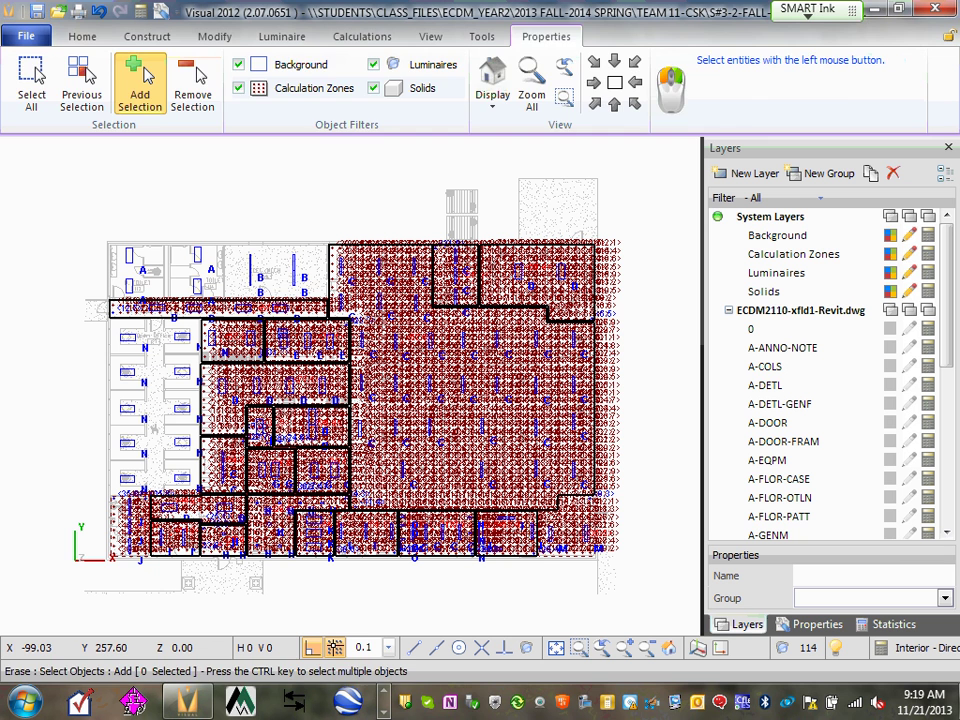
left_click(240, 266)
right_click(242, 264)
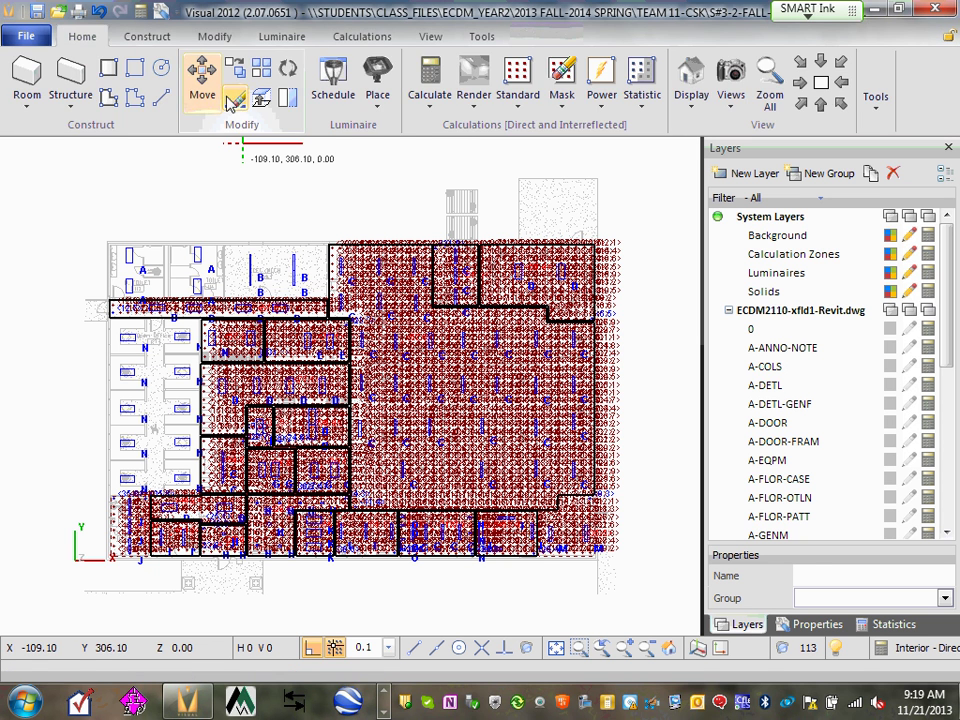
left_click(233, 100)
left_click(230, 336)
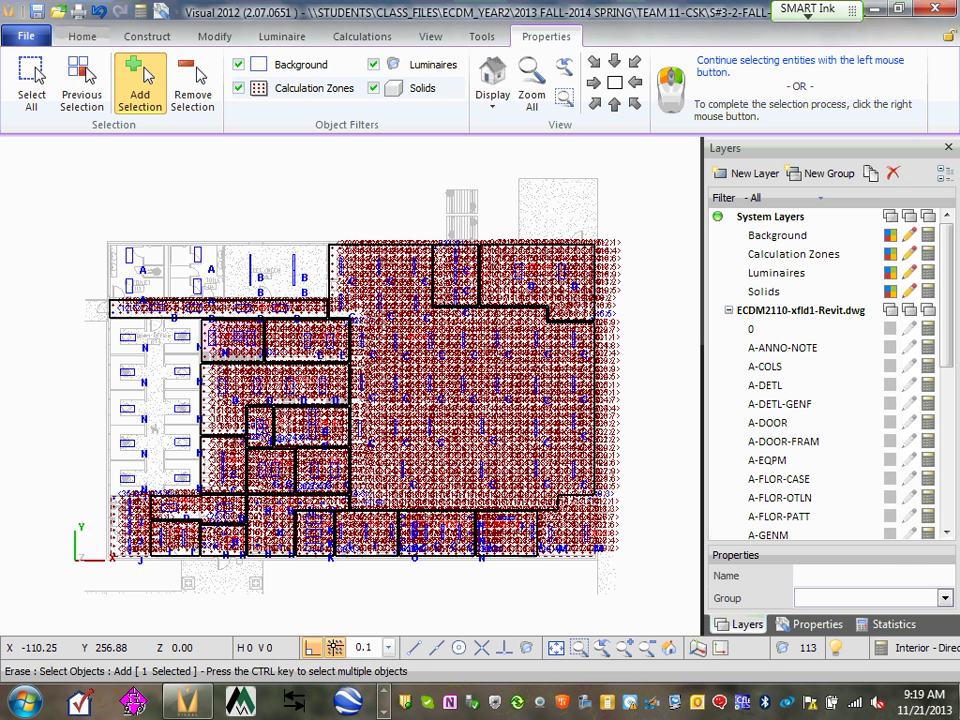
right_click(230, 336)
Cancel an accidental Select All and pick the zone over the lower-left J room
left_click(236, 100)
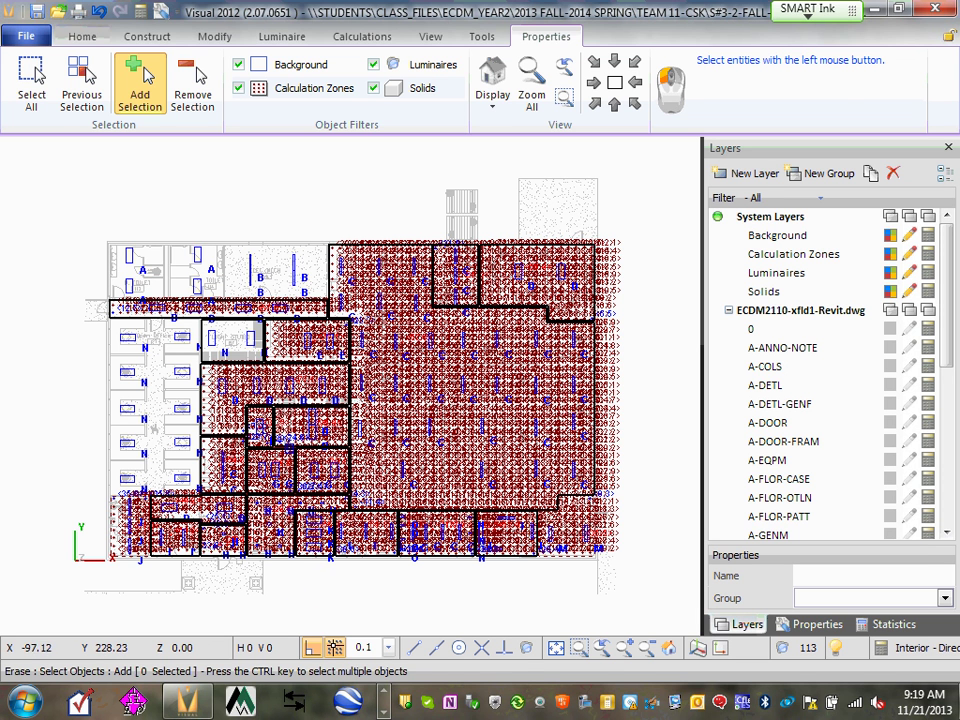
left_click(87, 175)
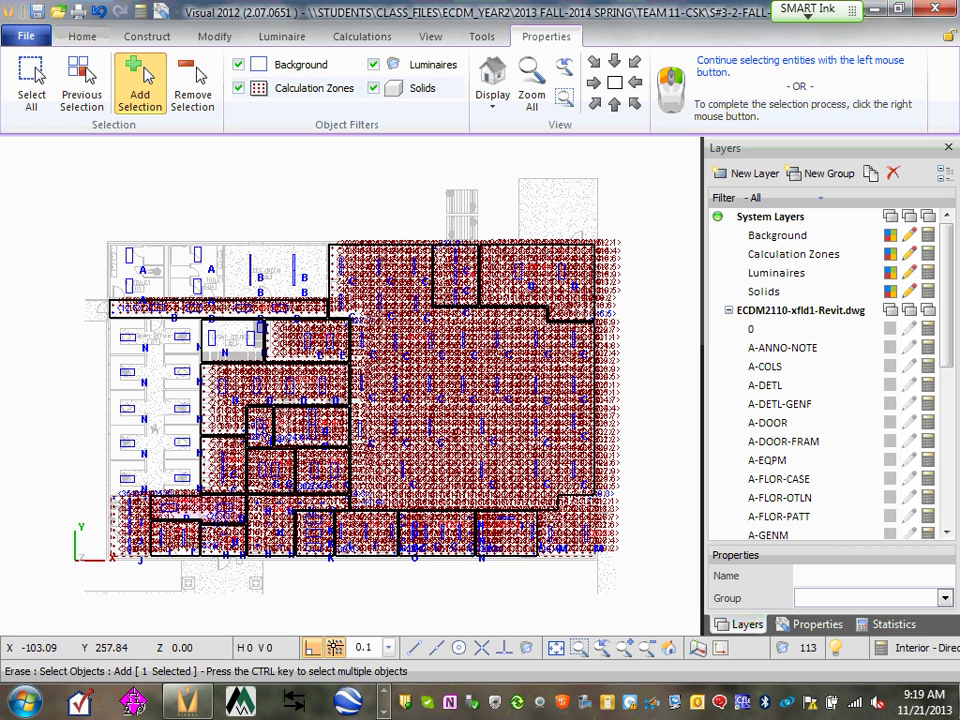
left_click(31, 80)
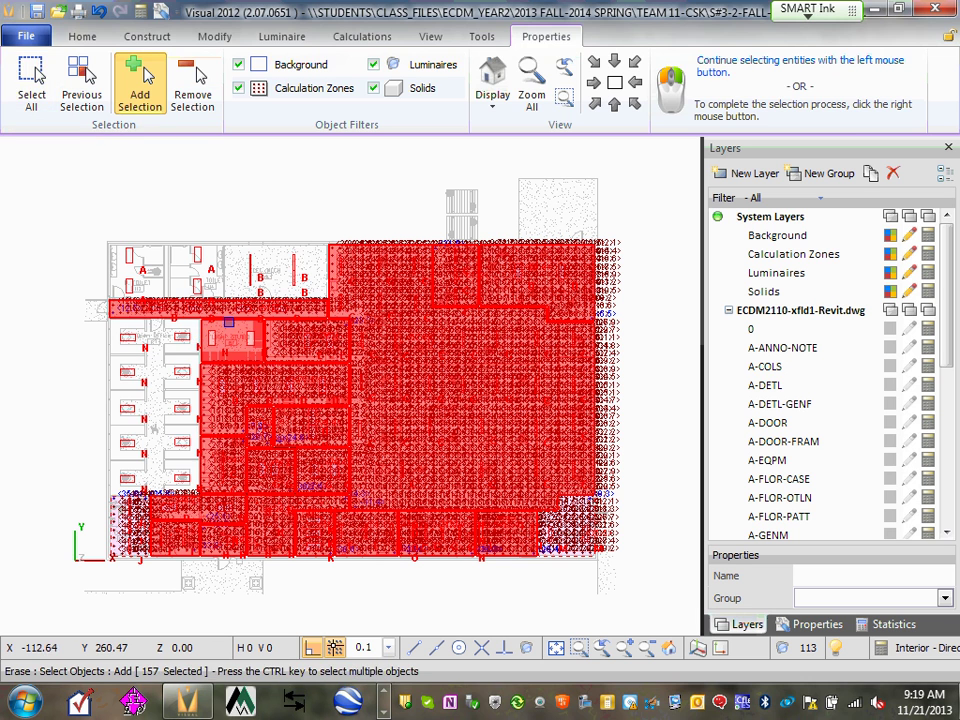
key("Return")
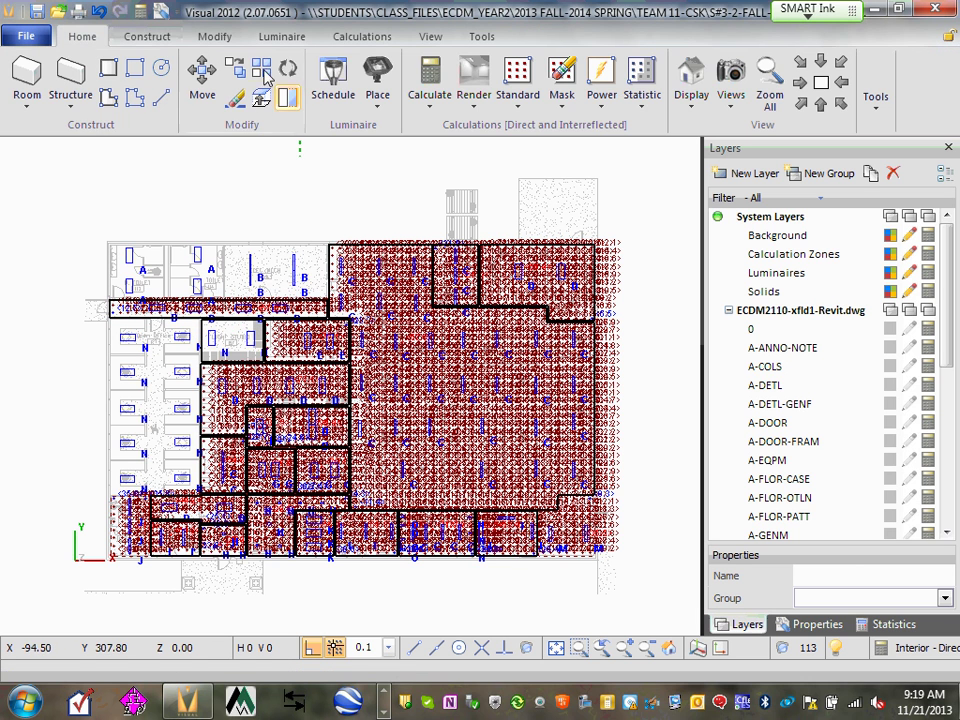
key("Return")
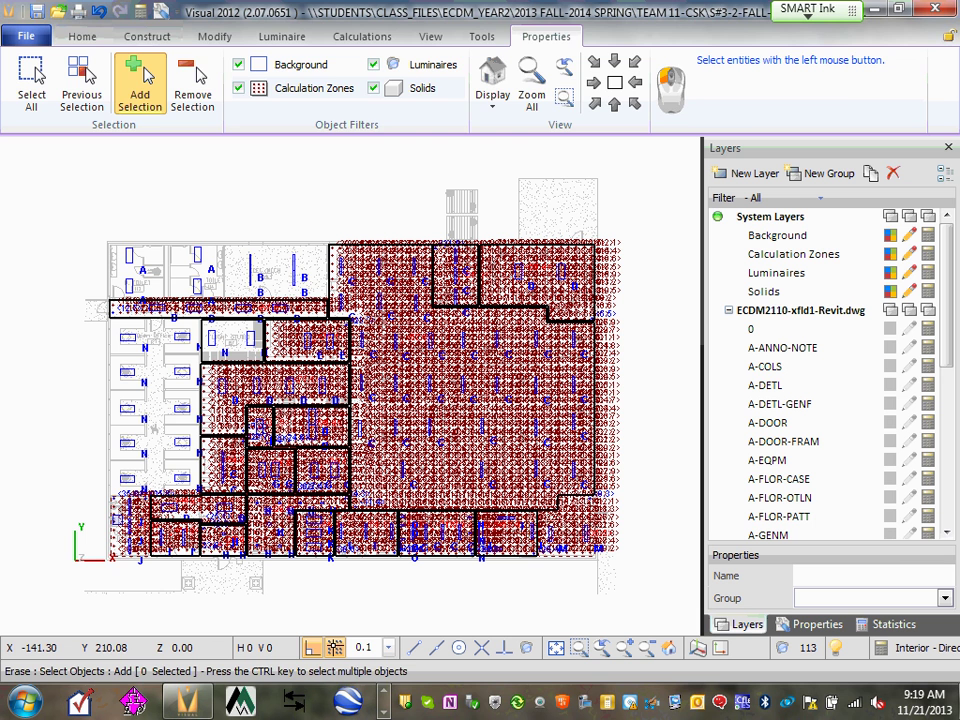
left_click(112, 430)
right_click(112, 430)
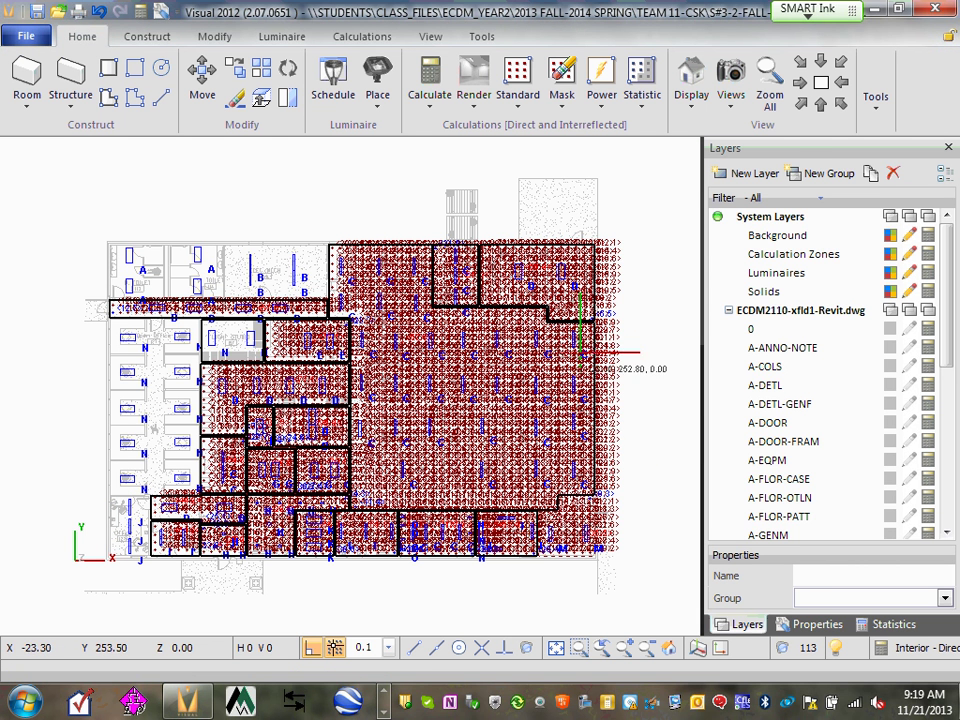
left_click(820, 103)
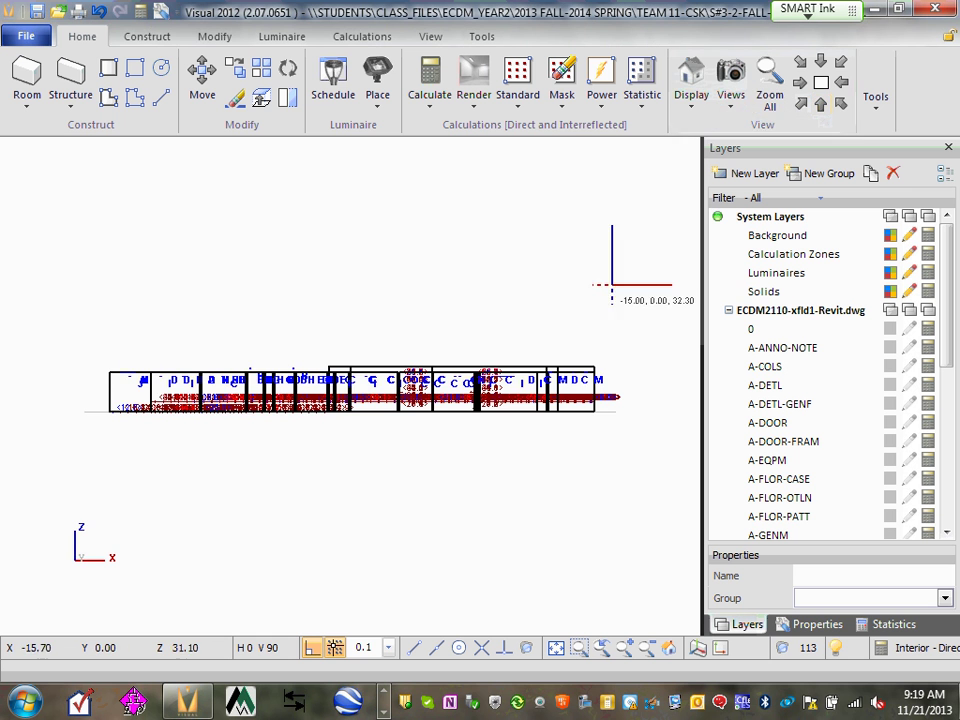
left_click(821, 84)
left_click(821, 84)
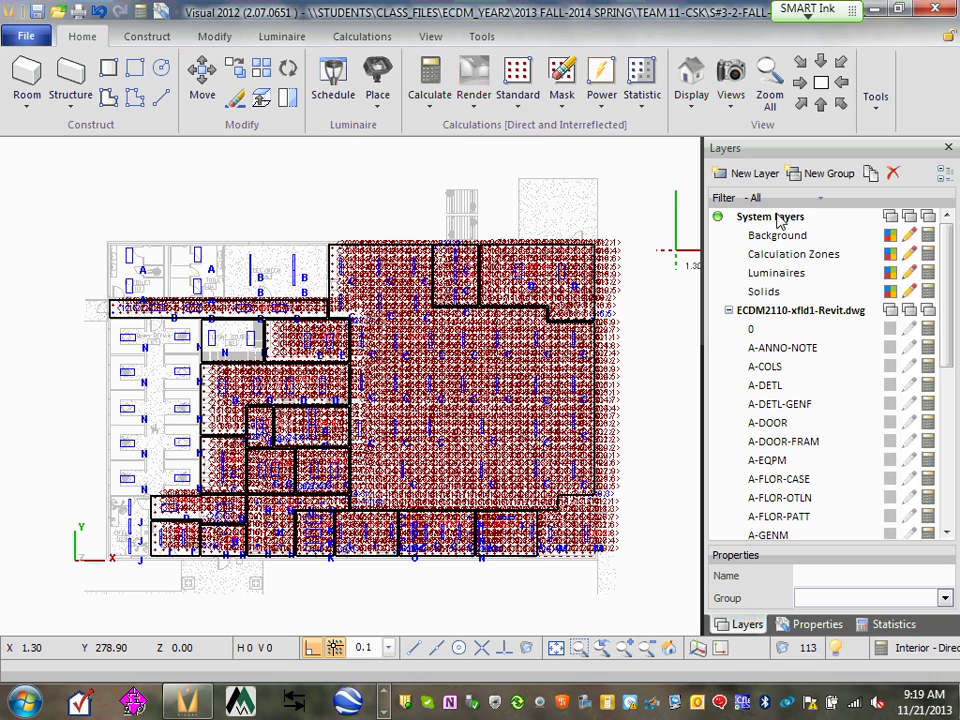
scroll(408, 270, "up", 1)
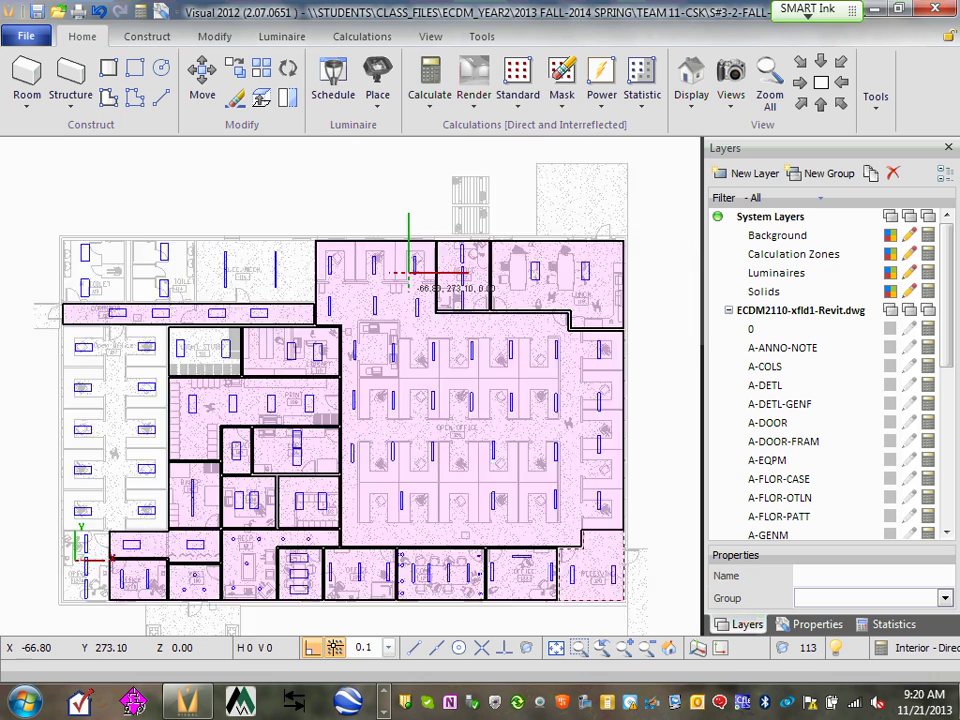
scroll(408, 271, "up", 5)
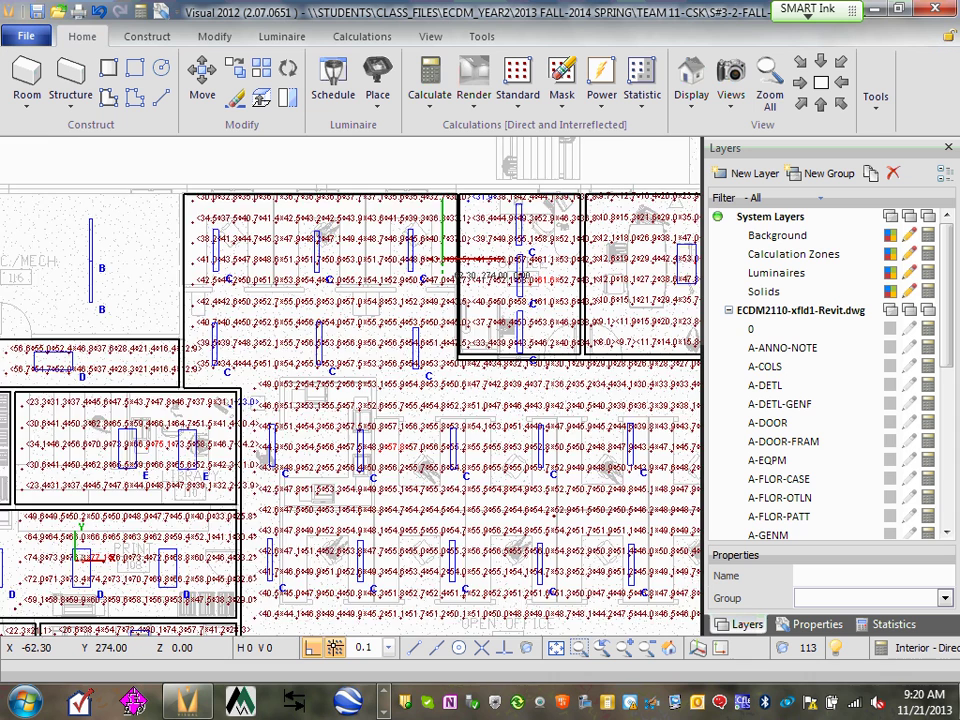
scroll(443, 262, "up", 6)
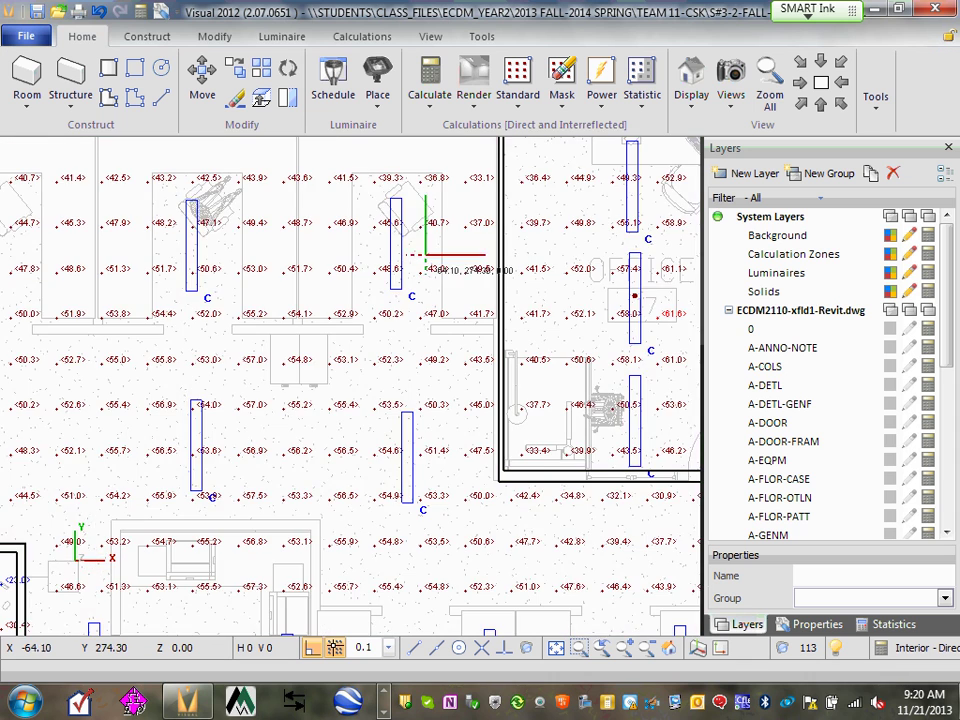
scroll(440, 268, "up", 2)
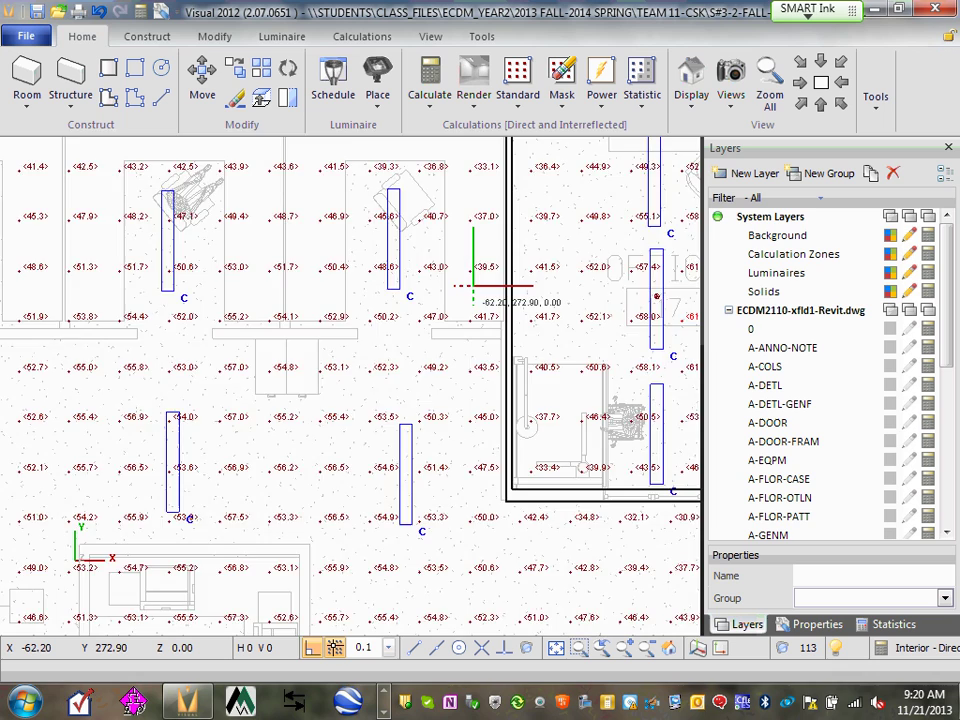
scroll(473, 287, "down", 4)
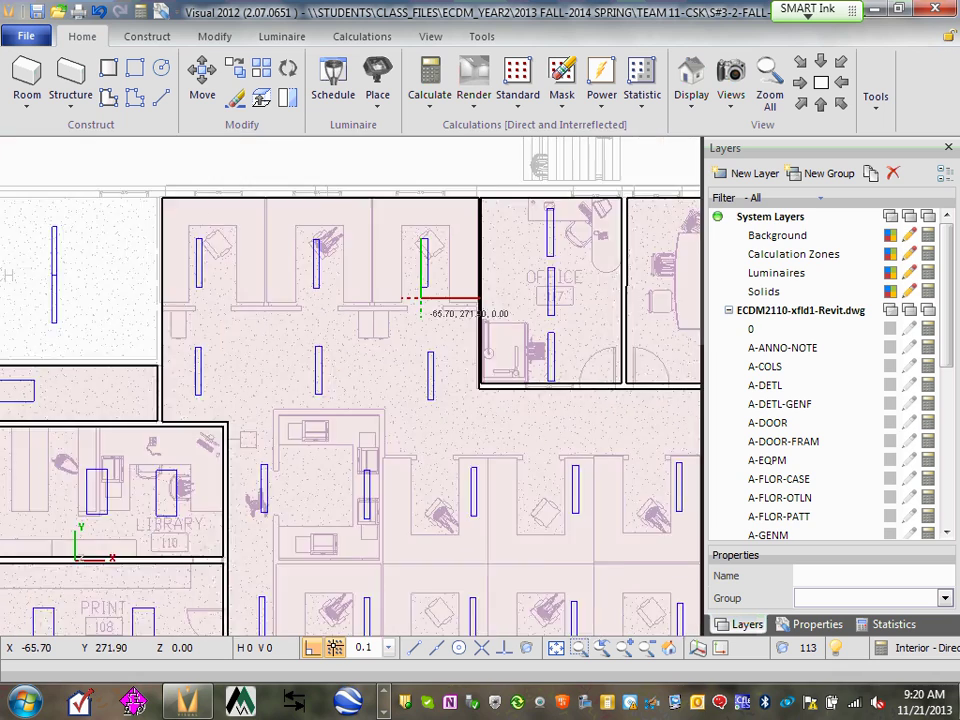
scroll(421, 298, "down", 5)
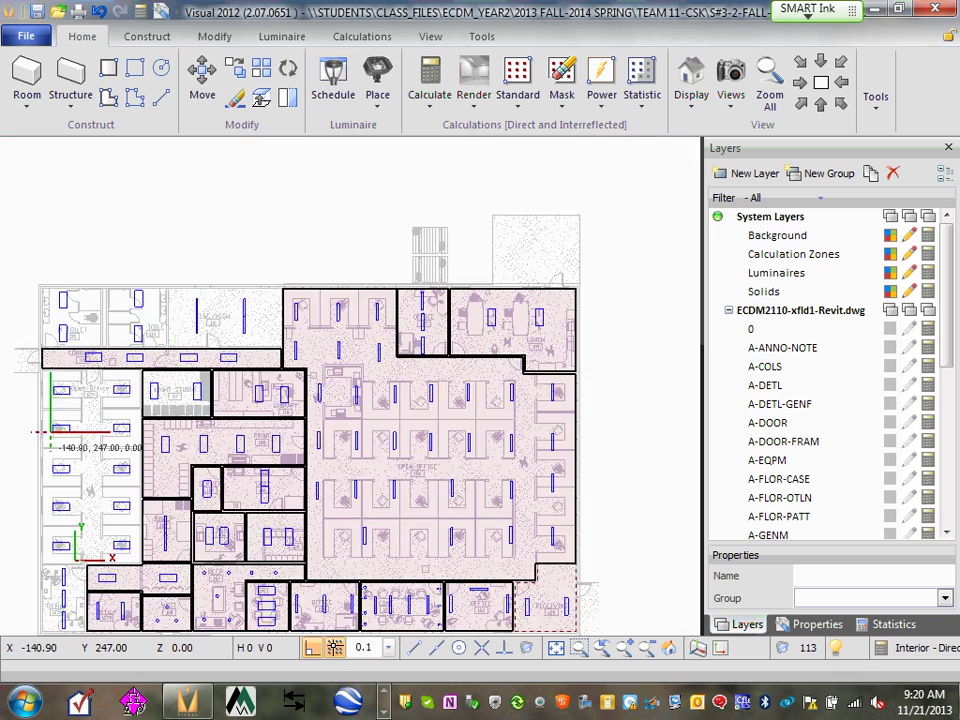
scroll(49, 432, "up", 5)
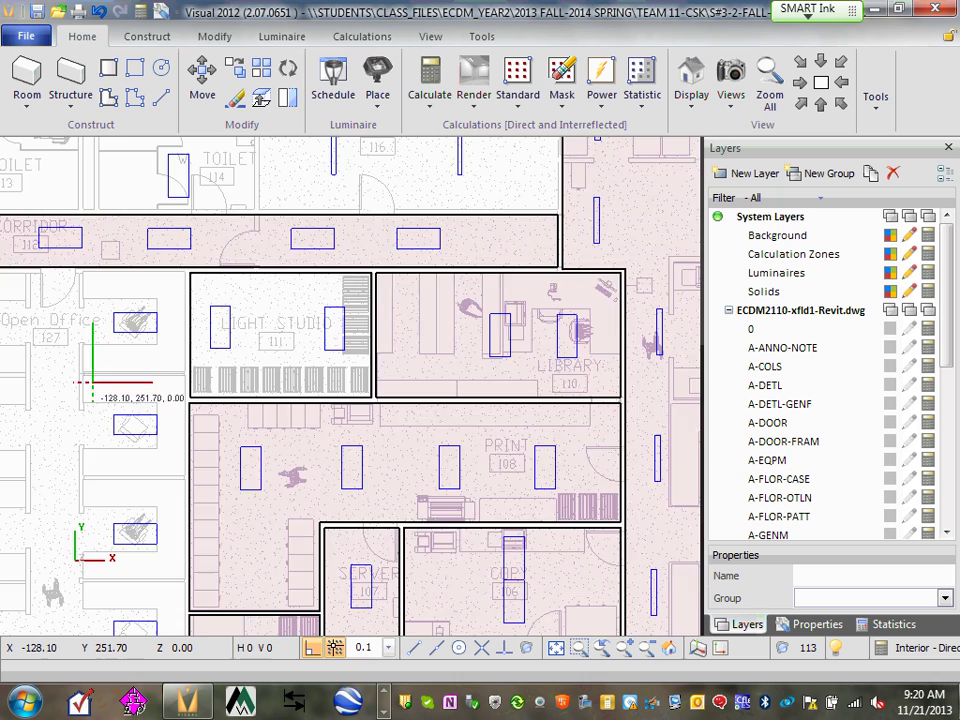
scroll(92, 382, "up", 3)
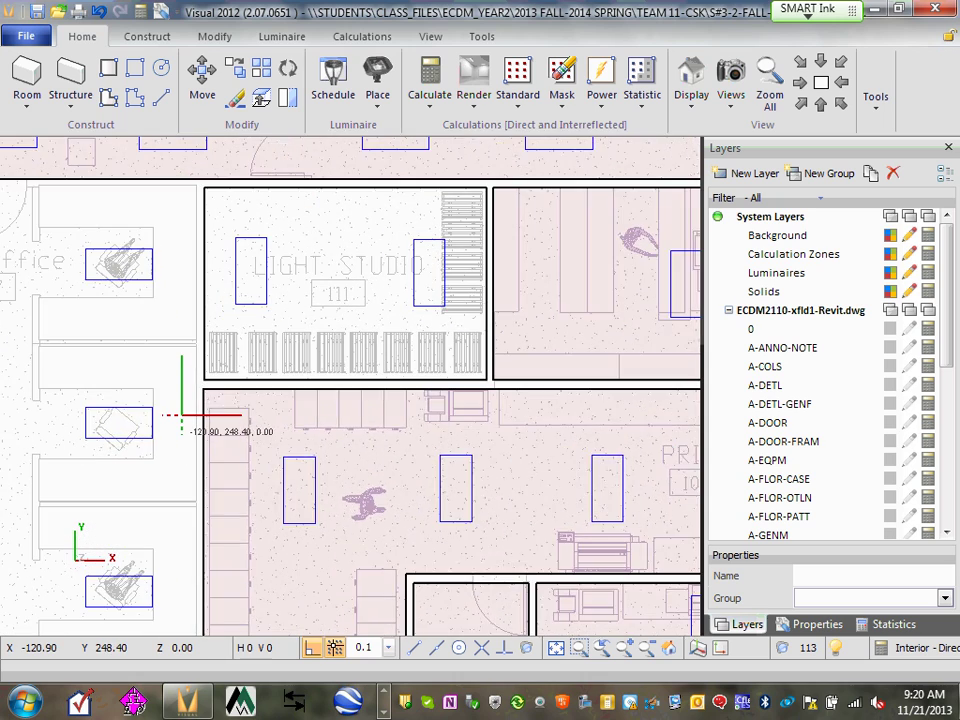
scroll(181, 415, "down", 4)
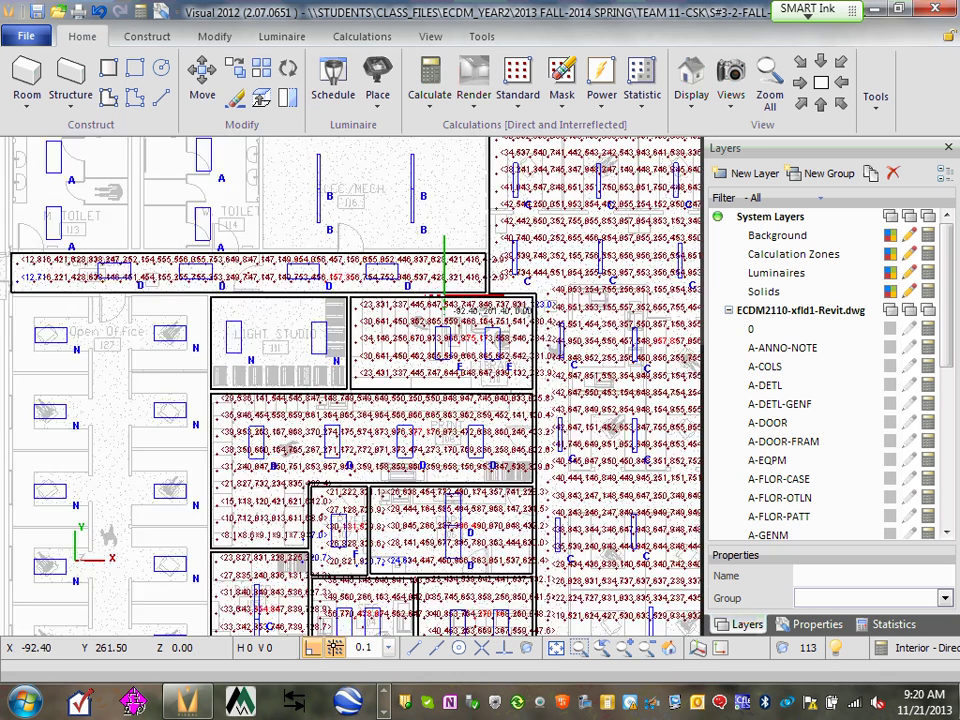
scroll(394, 268, "down", 4)
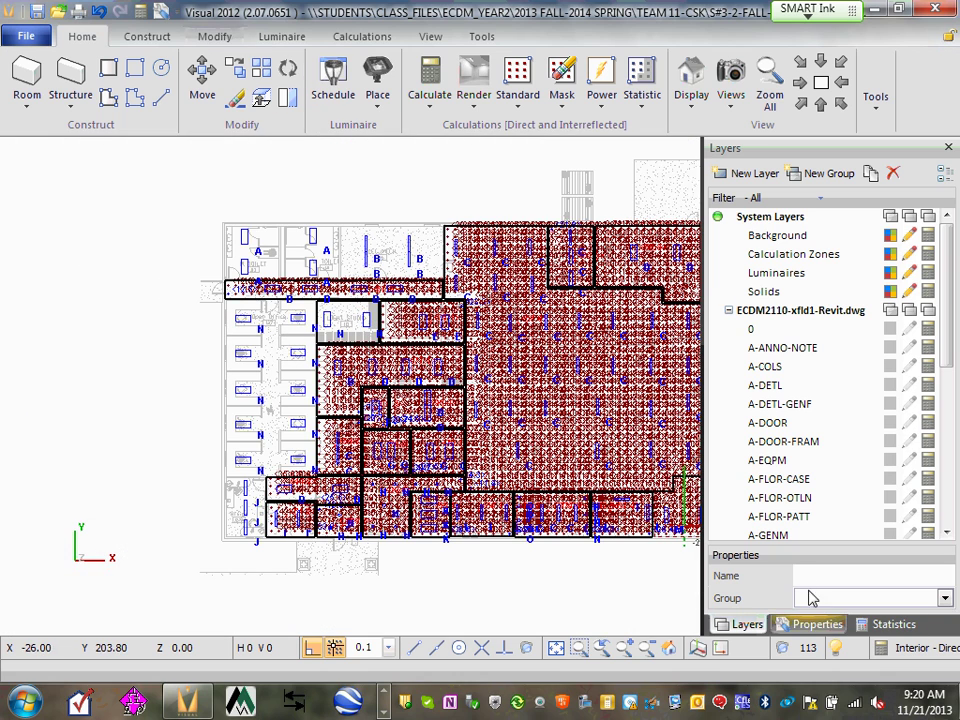
left_click(783, 627)
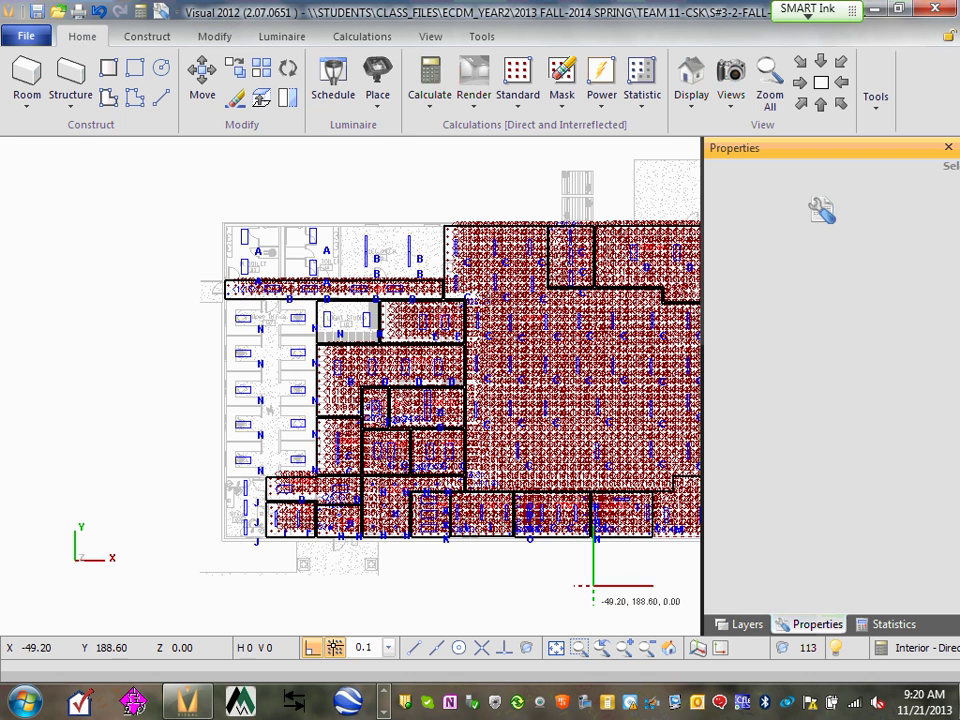
scroll(575, 400, "down", 1)
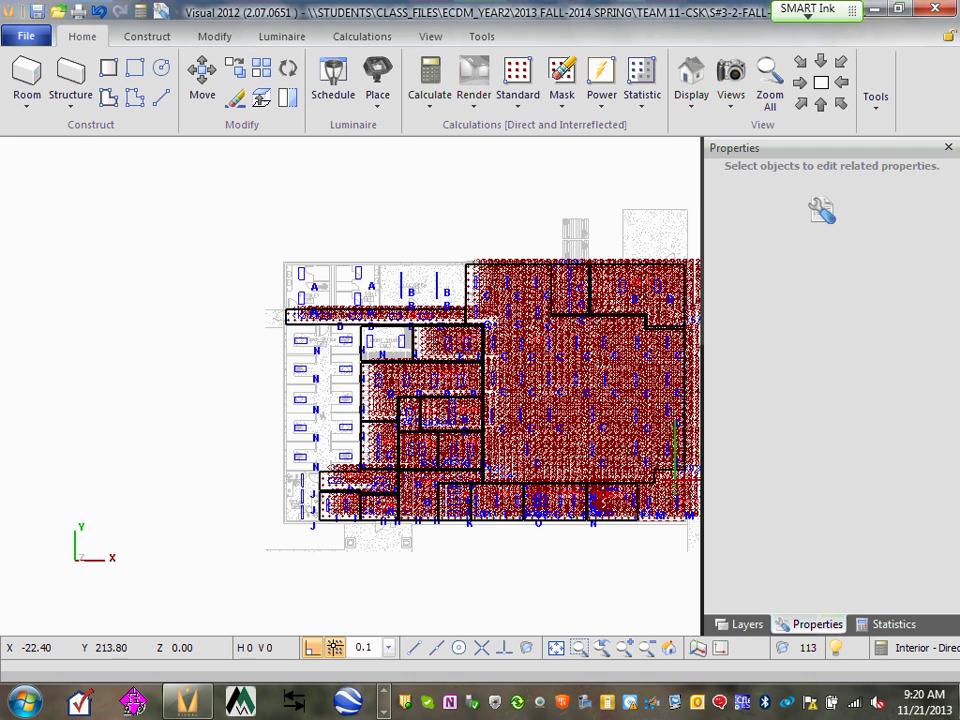
middle_click_drag(573, 389, 506, 462)
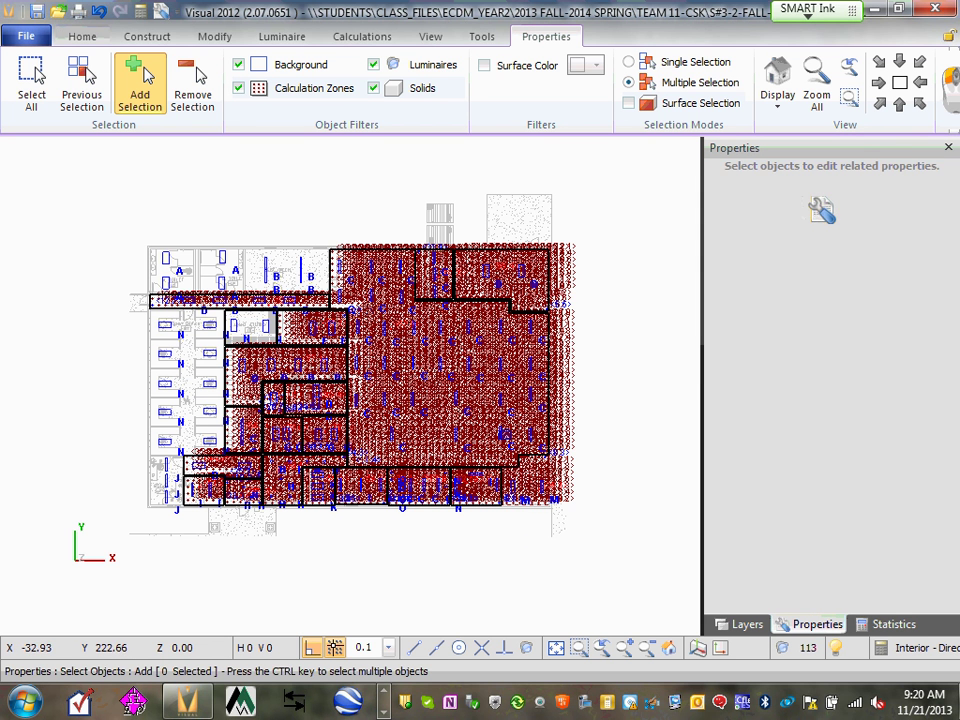
left_click(432, 286)
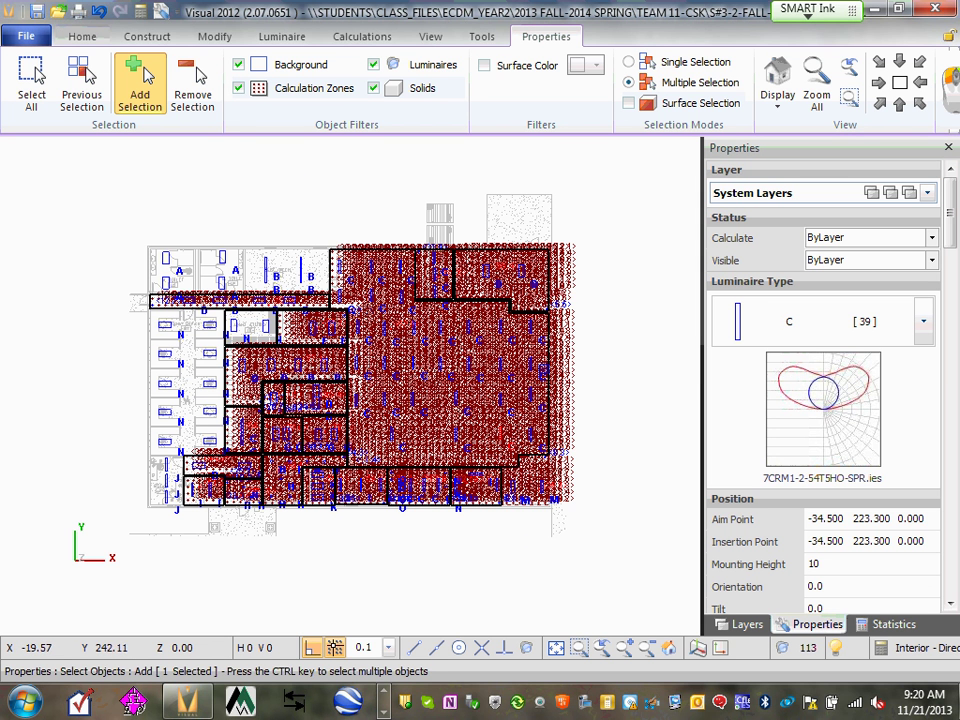
left_click(430, 270)
scroll(425, 262, "up", 1)
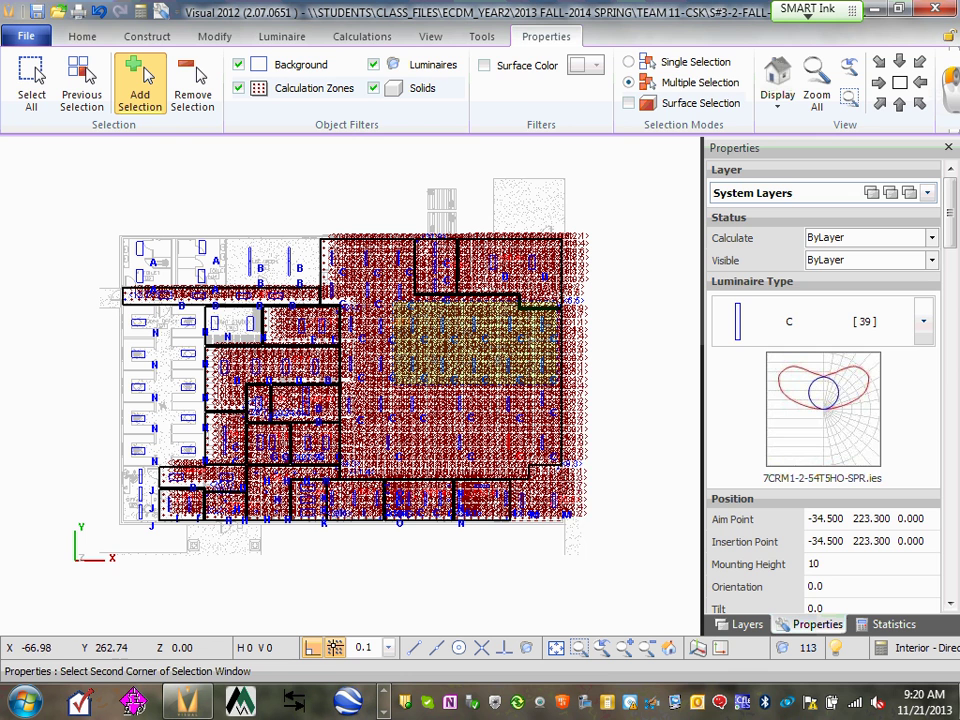
key("Escape")
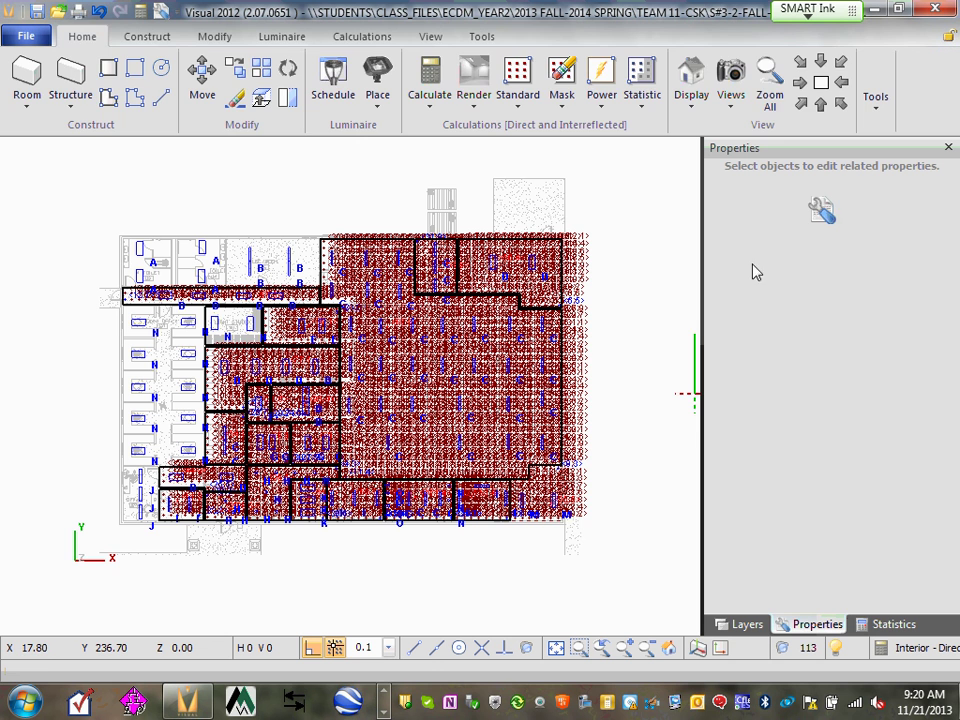
left_click(565, 267)
left_click(624, 548)
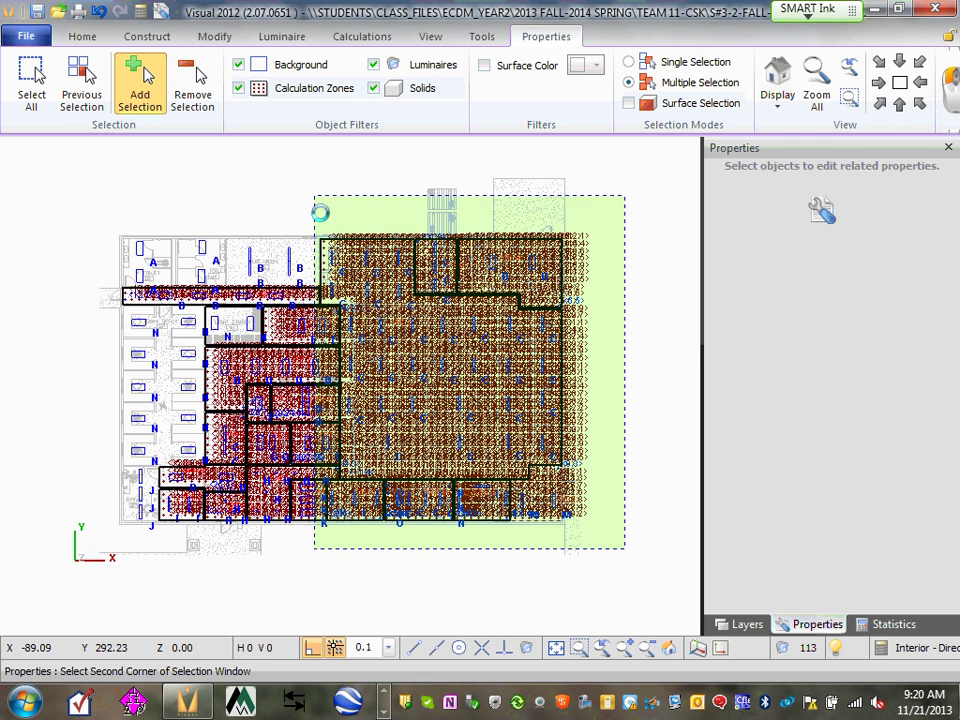
left_click(315, 195)
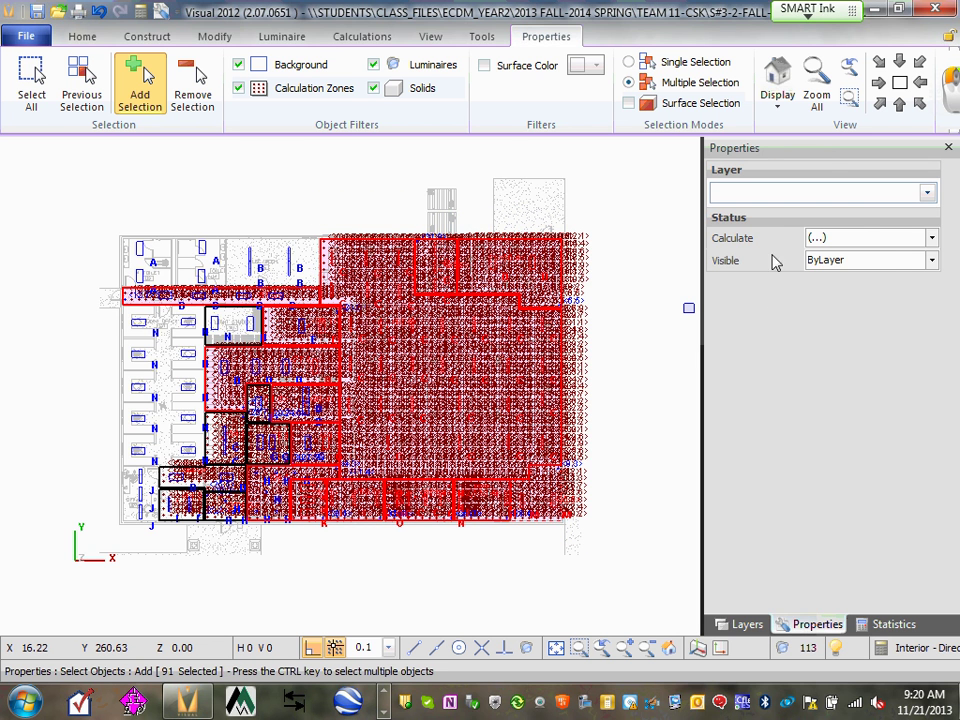
left_click(927, 193)
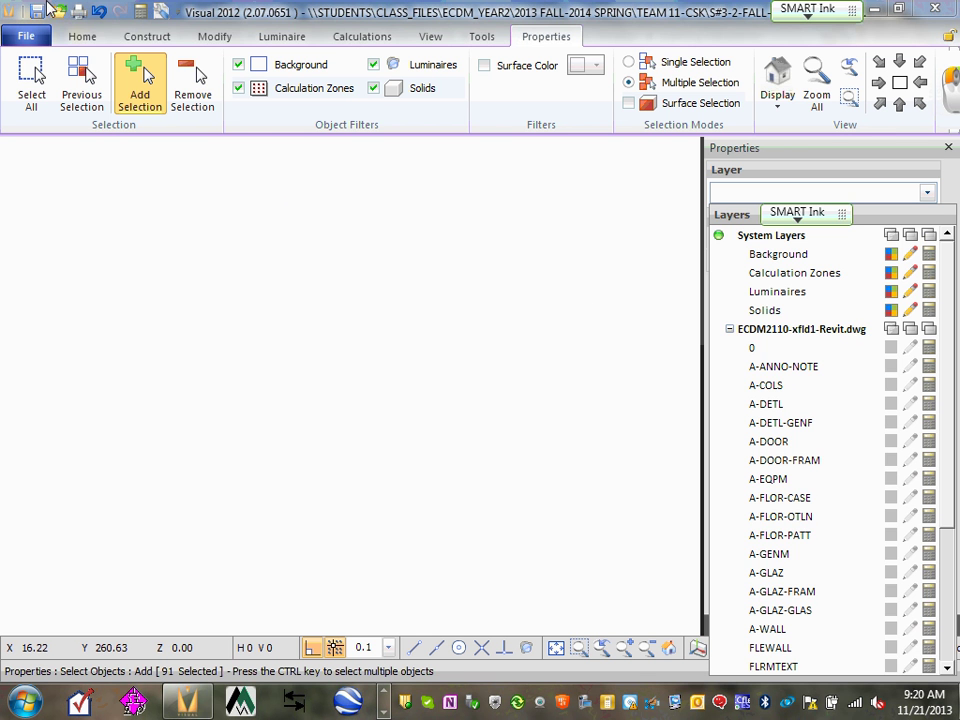
left_click(101, 17)
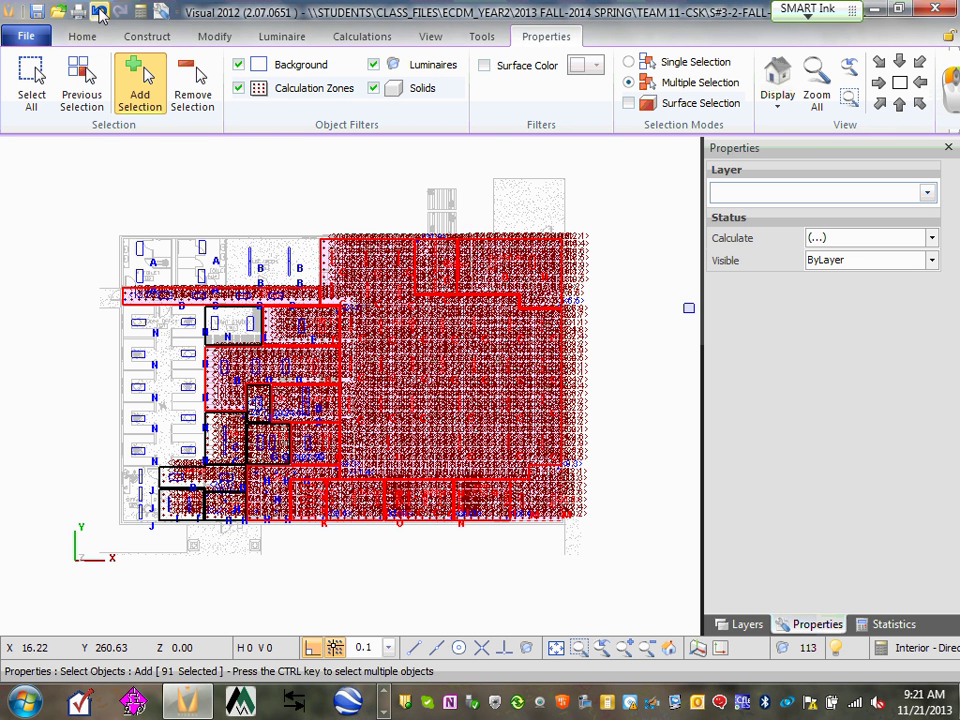
key("Escape")
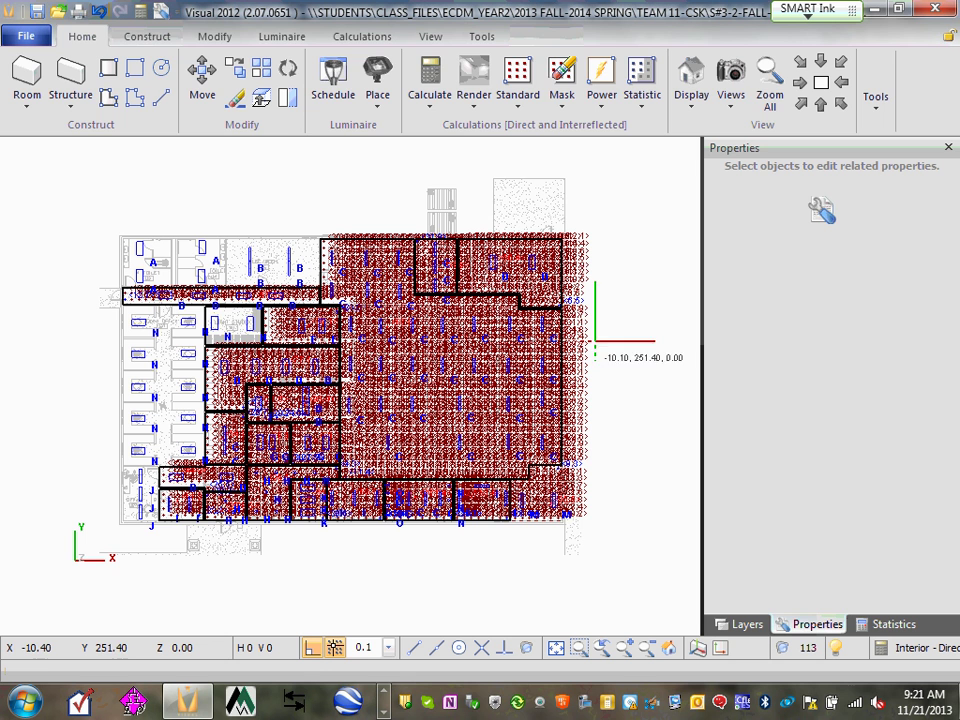
Select a type C fixture and the plan's right part, check layer choices, then clear
left_click(835, 211)
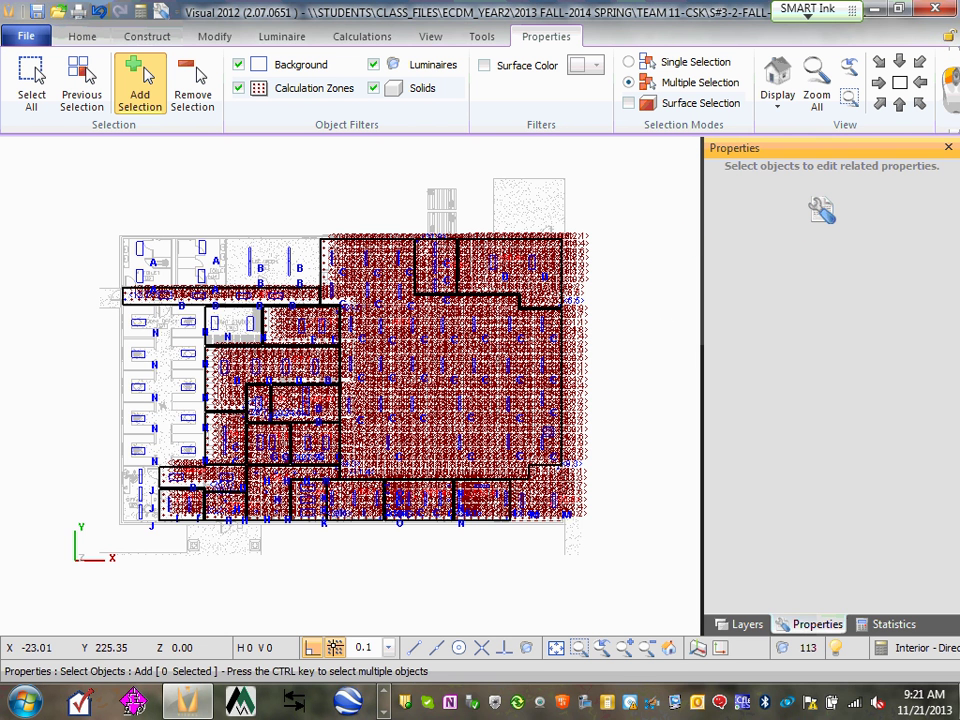
left_click(379, 310)
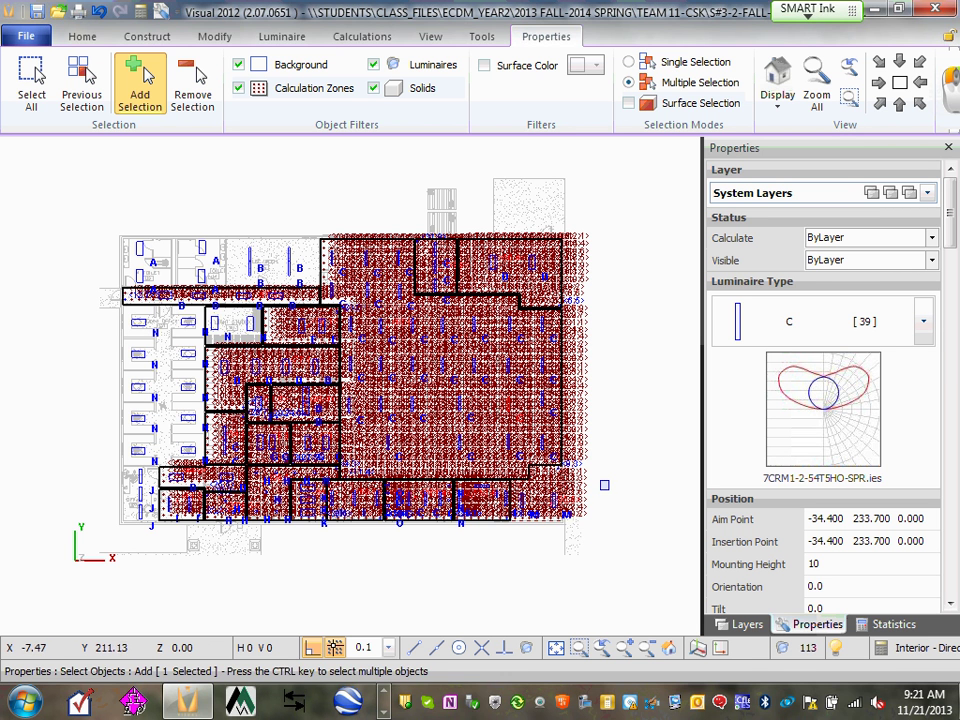
left_click(604, 482)
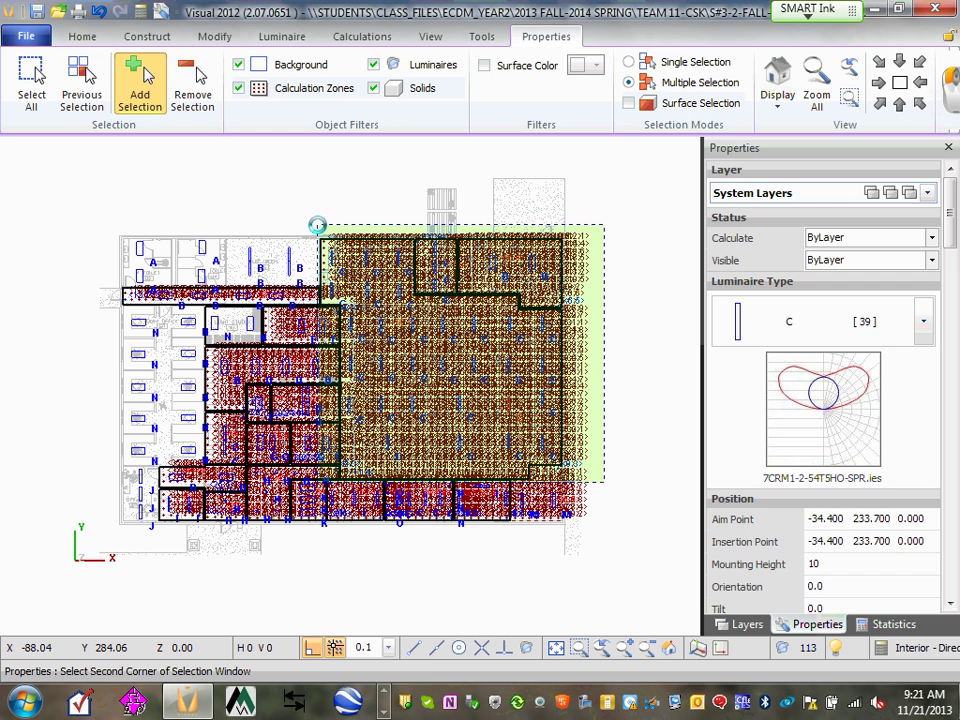
left_click(320, 225)
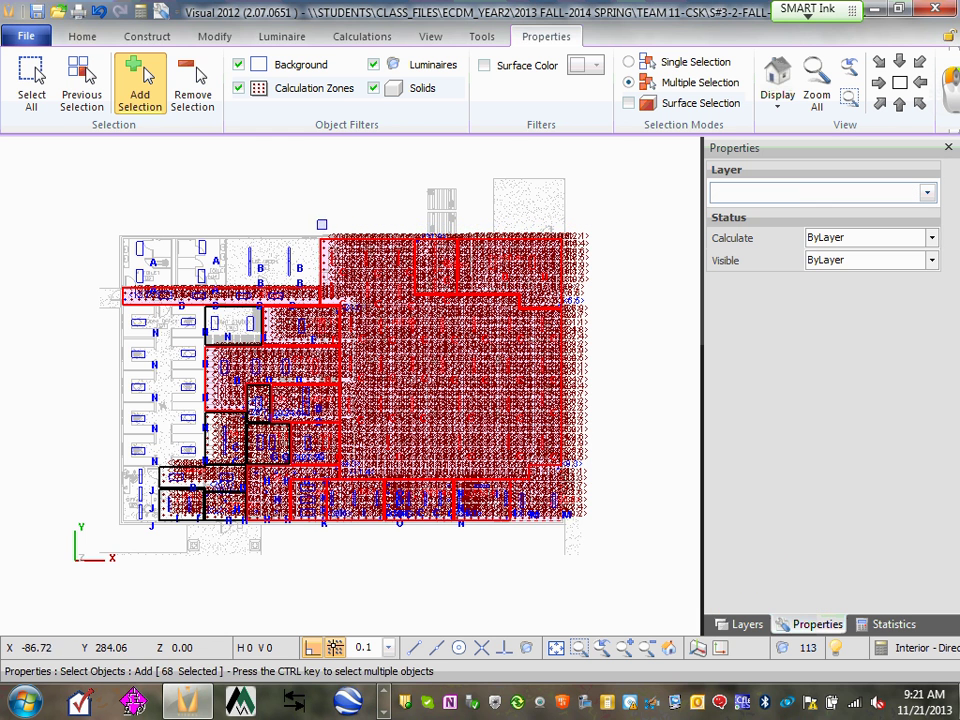
left_click(927, 194)
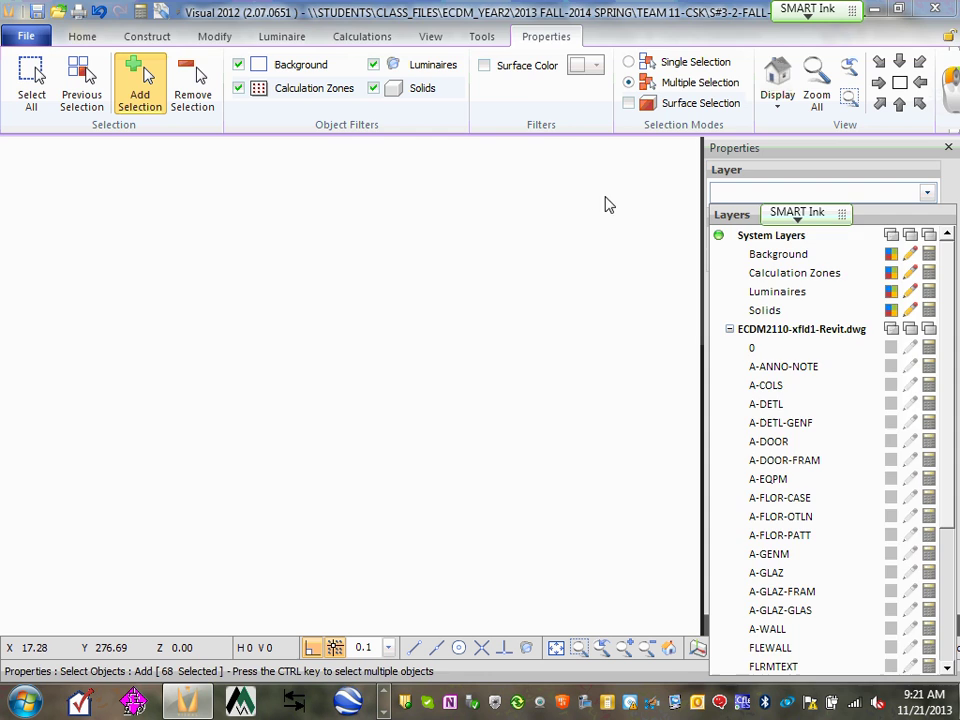
key("Escape")
key("Escape")
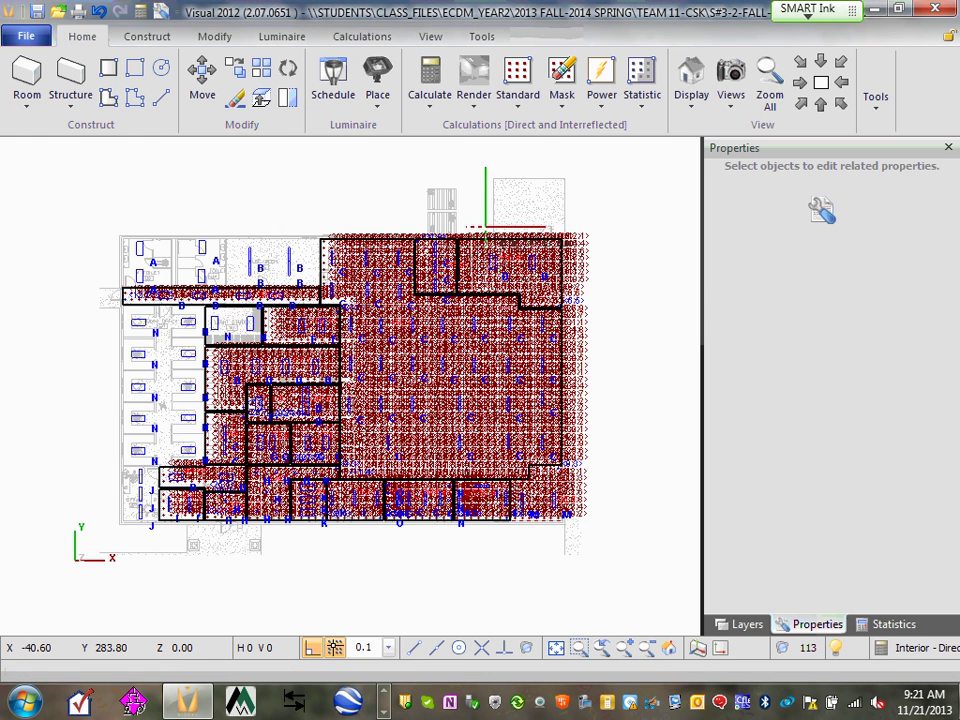
scroll(321, 233, "up", 2)
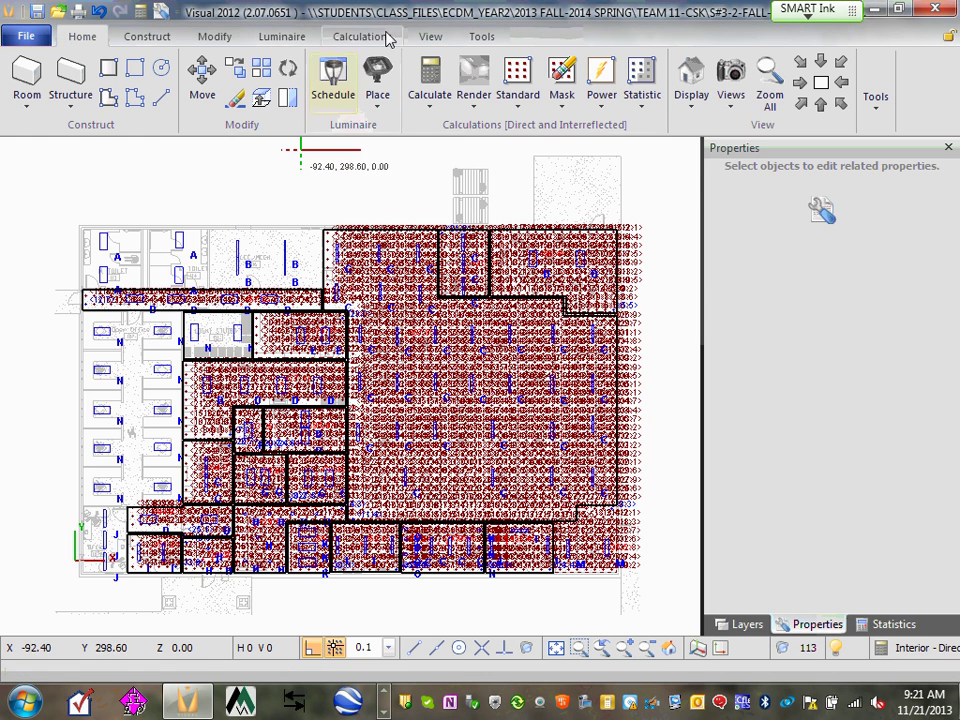
Pick a type C fixture and open its Luminaire Type list in Properties
left_click(822, 210)
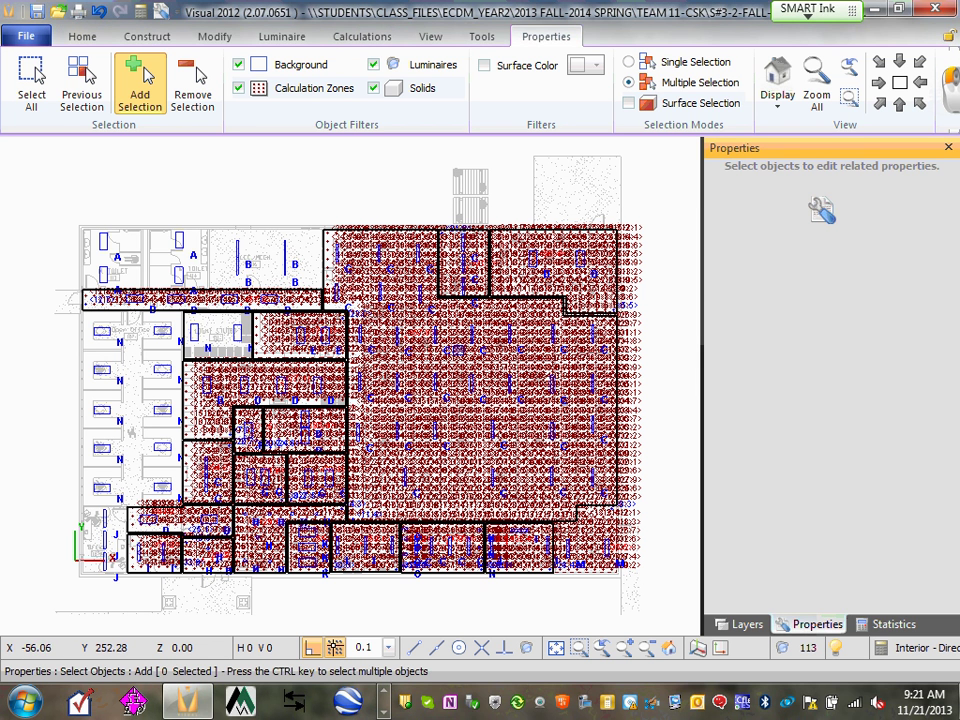
left_click(357, 255)
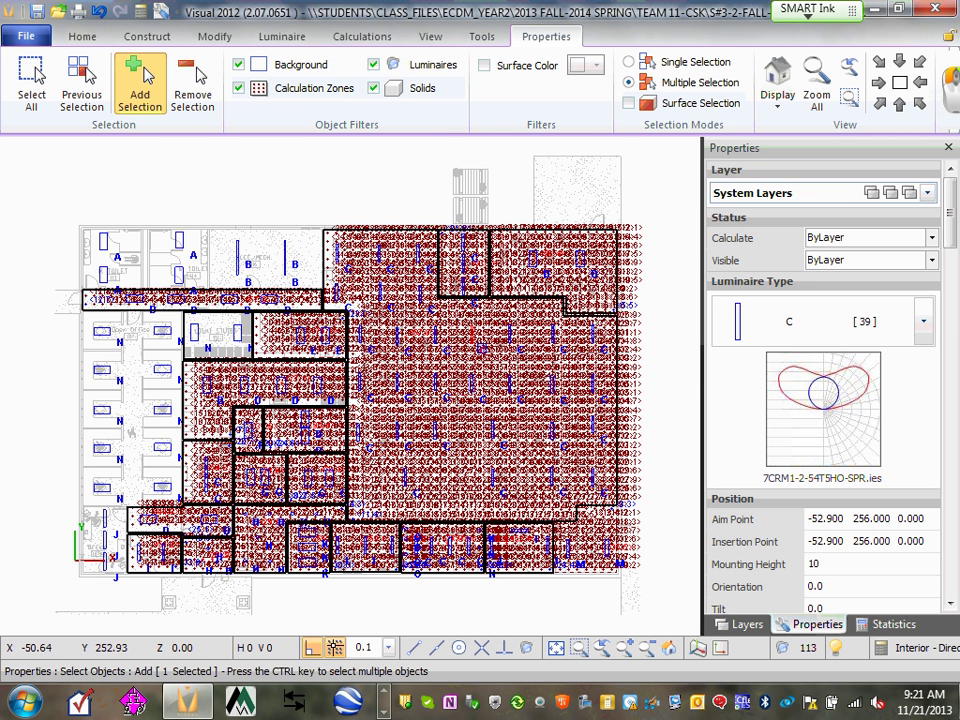
left_click(924, 322)
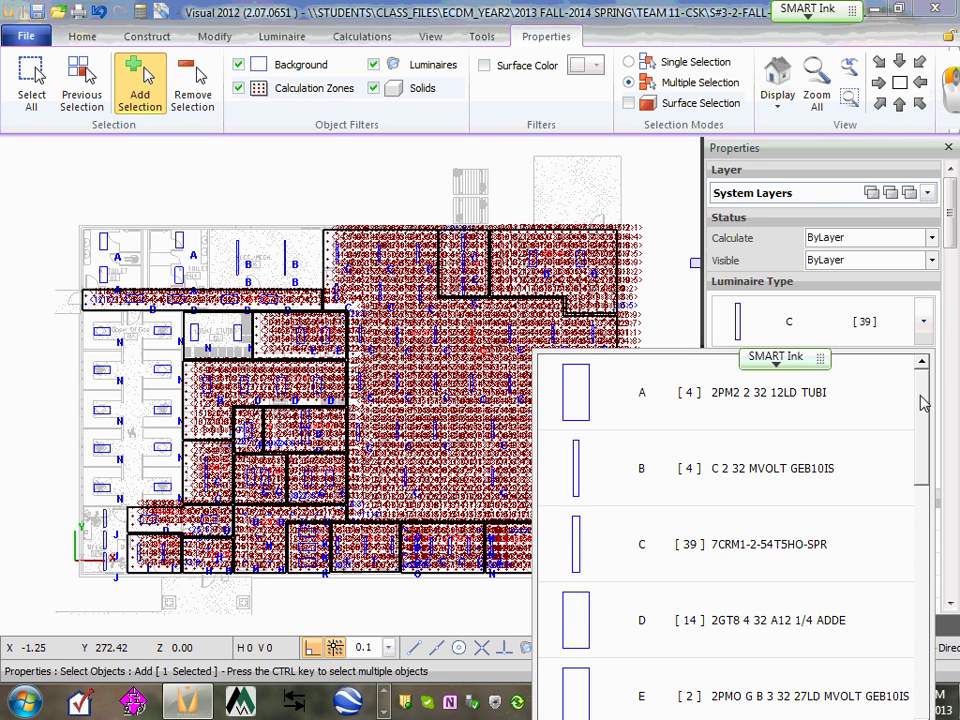
Change the fixture's luminaire type to N (2PM3N_G_B_4_28T5_32LD_MVOLT_OSPS)
scroll(930, 463, "down", 2)
left_click_drag(930, 463, 948, 612)
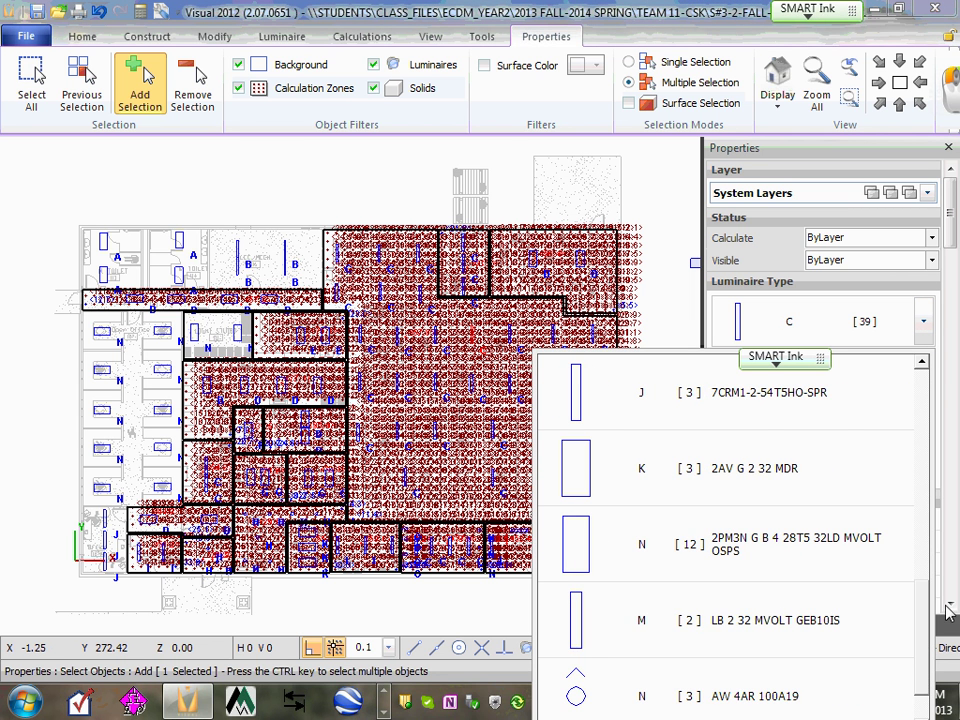
left_click(787, 558)
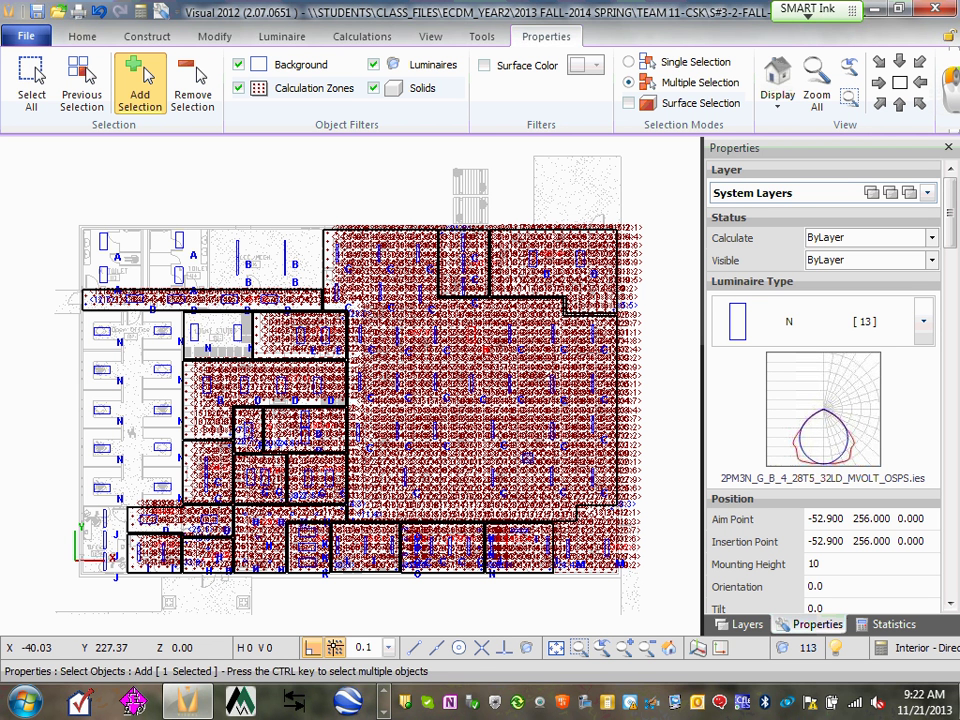
Open the File menu with its recent documents list
left_click(26, 36)
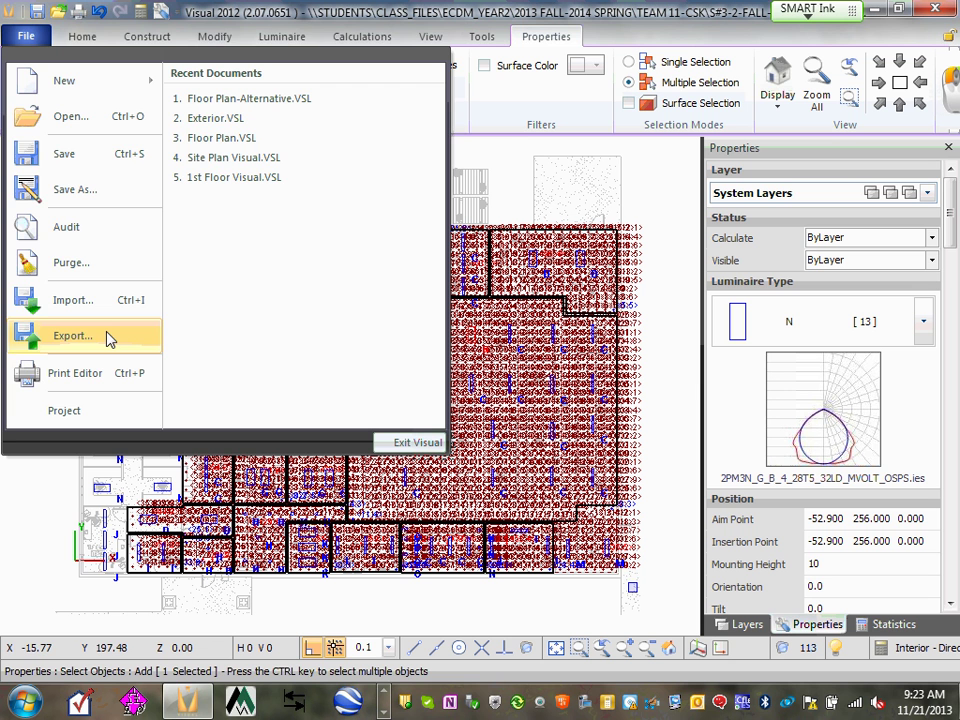
Dismiss the File menu and stray selection window, then start an Erase command
left_click(581, 165)
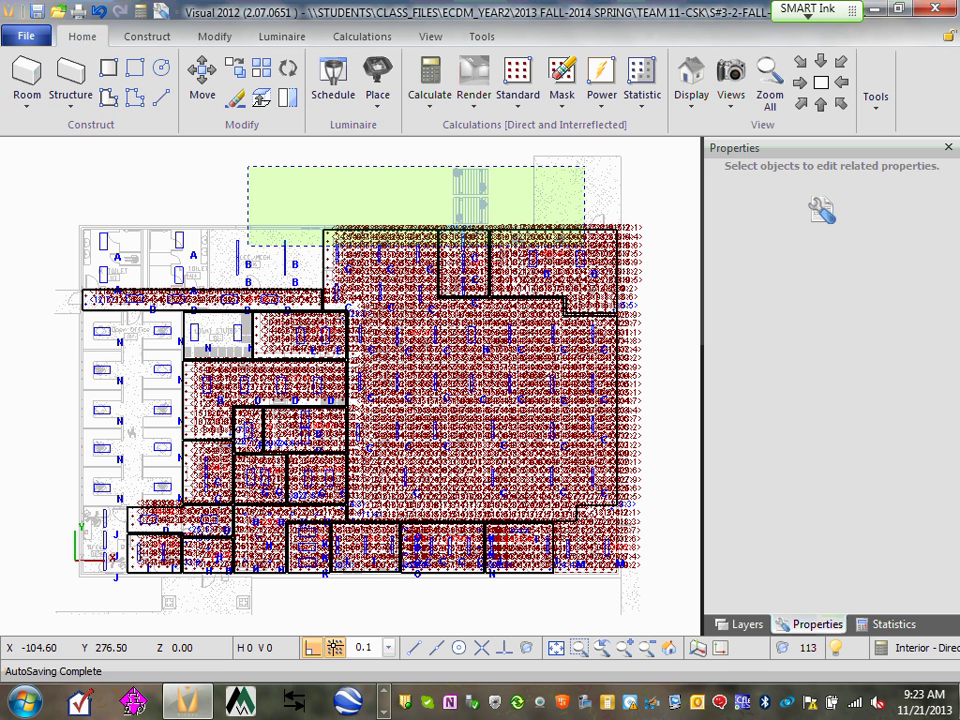
left_click(108, 182)
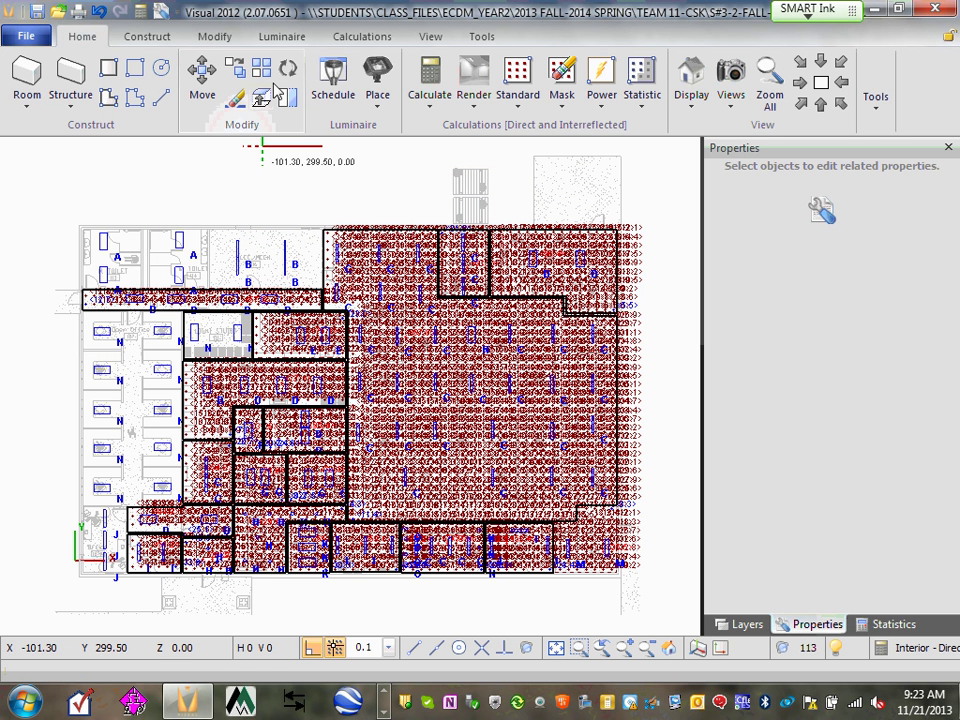
left_click(238, 100)
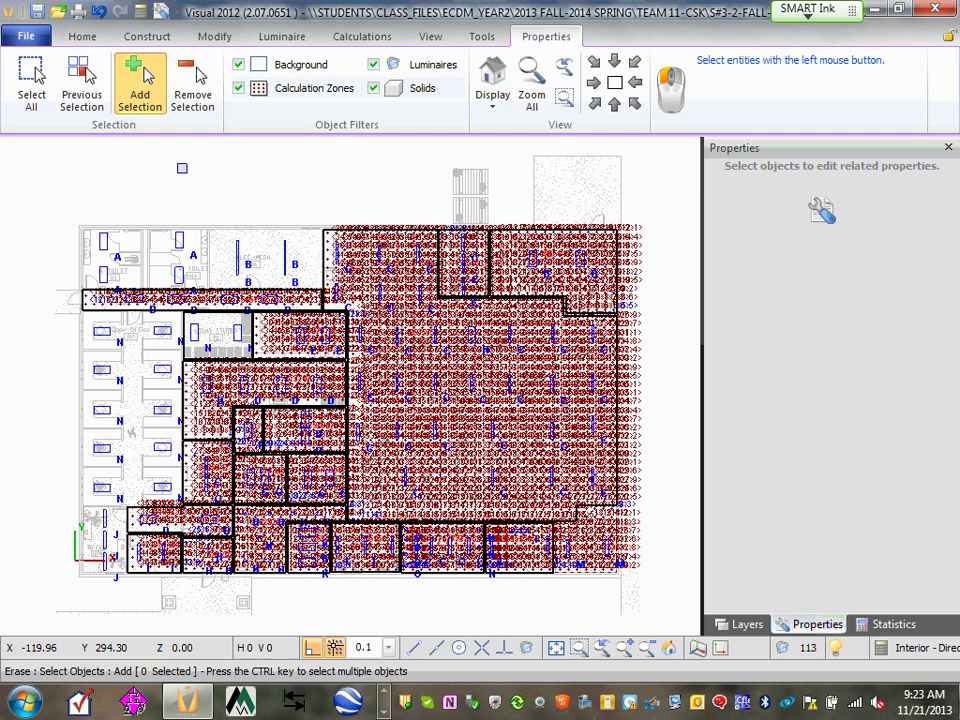
Select five left-side calculation zones for Properties, then cancel the selection
key("Escape")
left_click(821, 208)
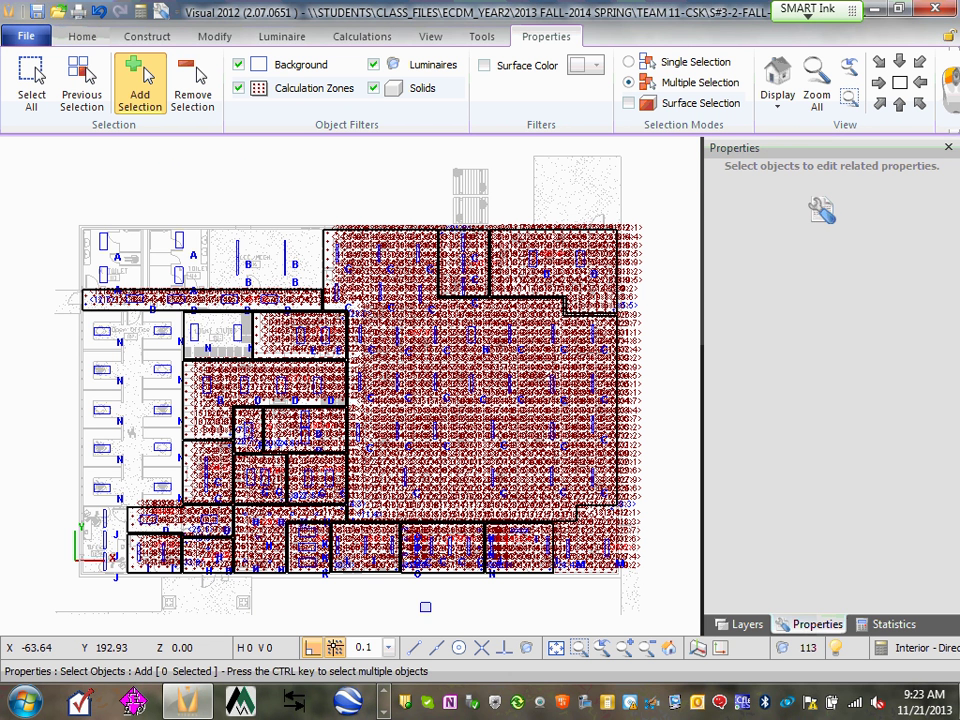
left_click(205, 444)
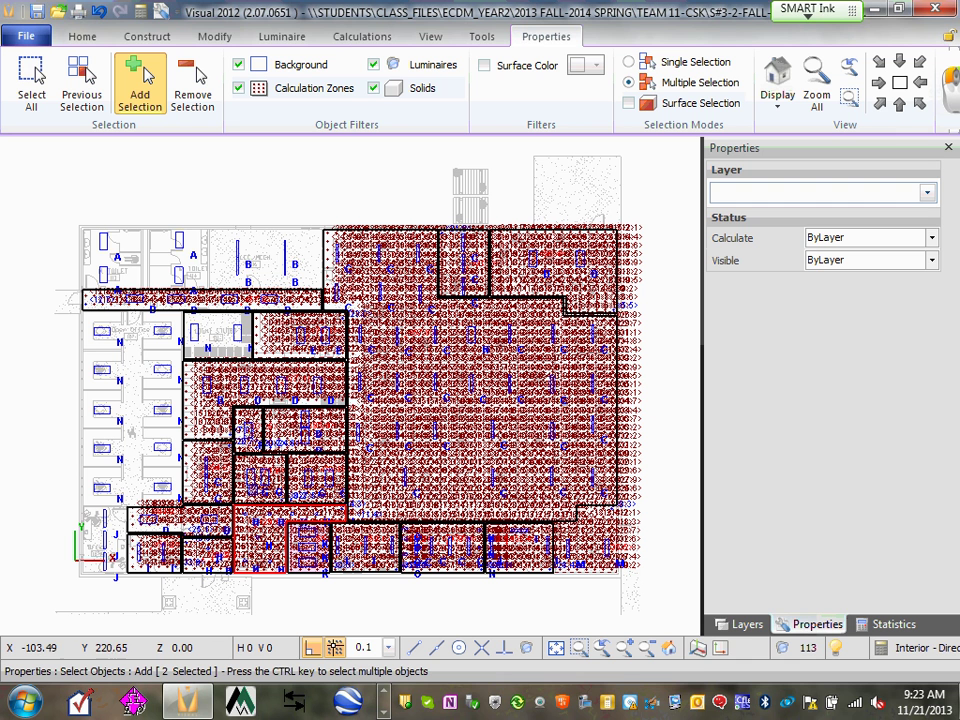
left_click(190, 368)
left_click(164, 264)
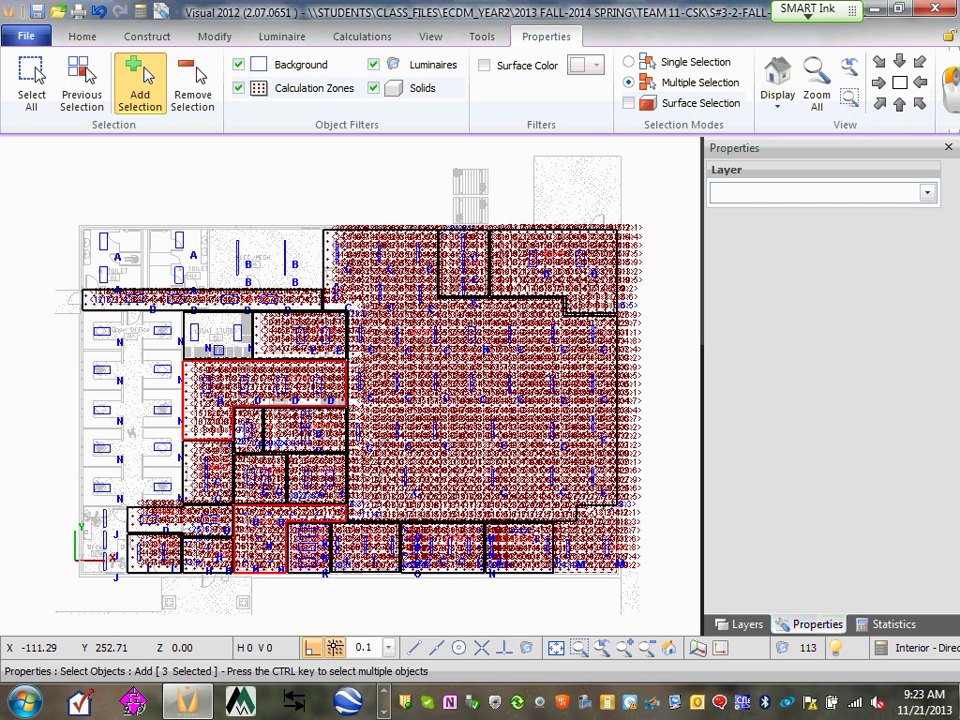
left_click(108, 226)
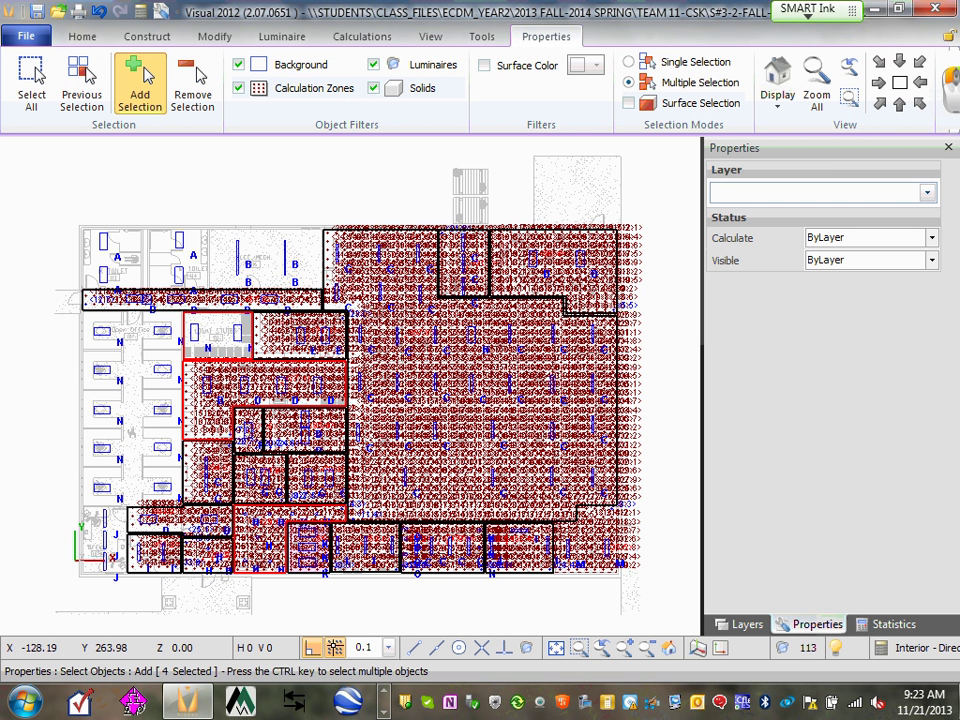
left_click(200, 299)
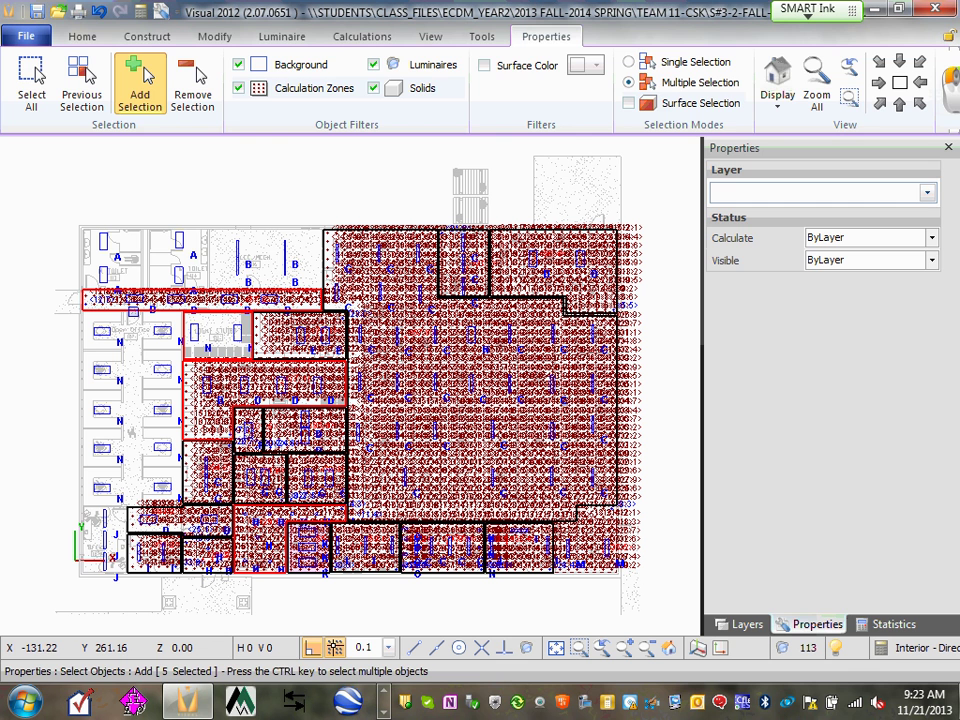
key("Escape")
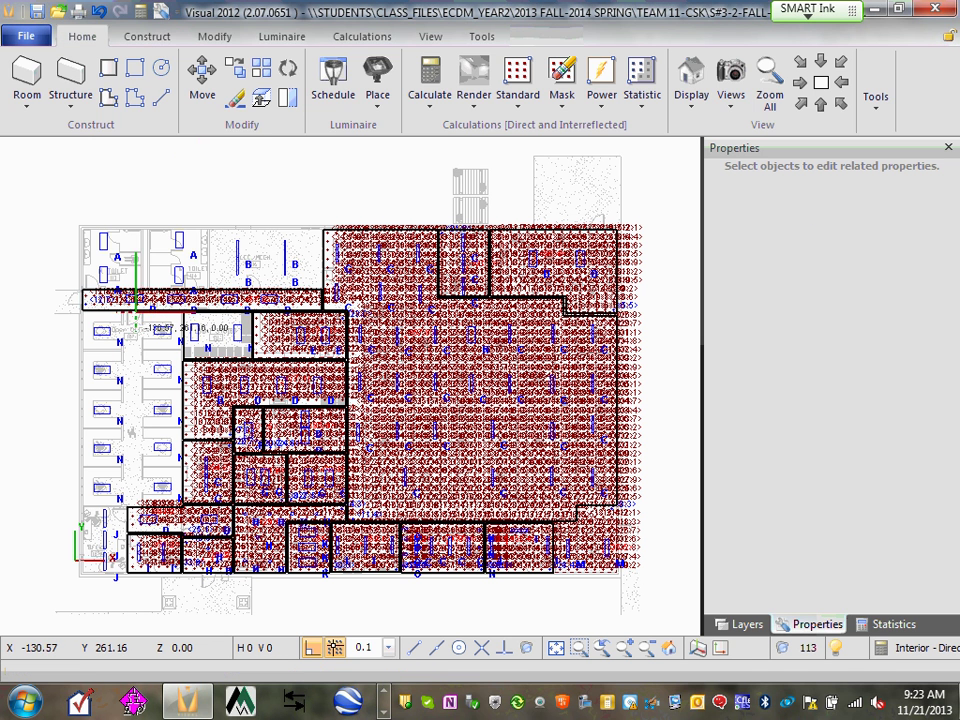
Erase the small calculation zone over the office with an N fixture
left_click(236, 97)
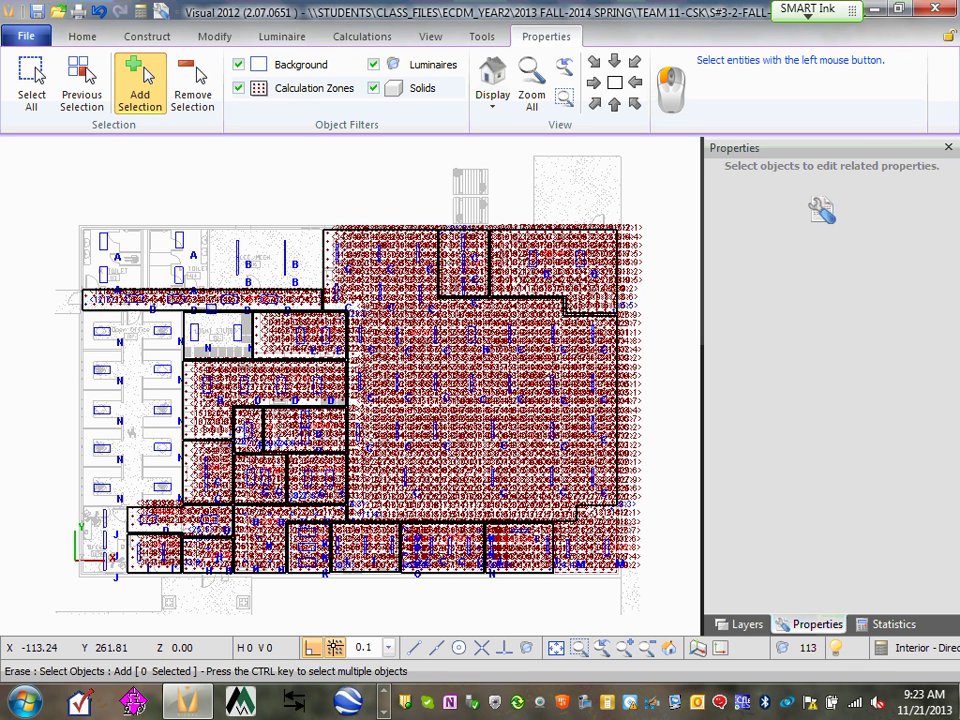
left_click(158, 231)
right_click(160, 240)
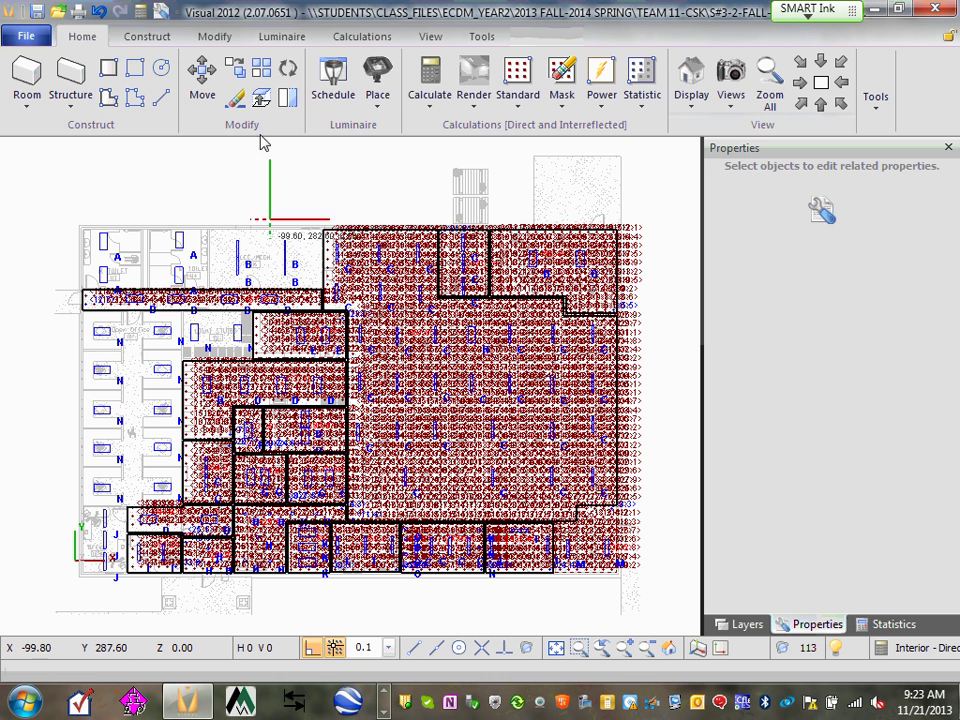
Start another erase and pick the corridor and surrounding room zones
left_click(236, 97)
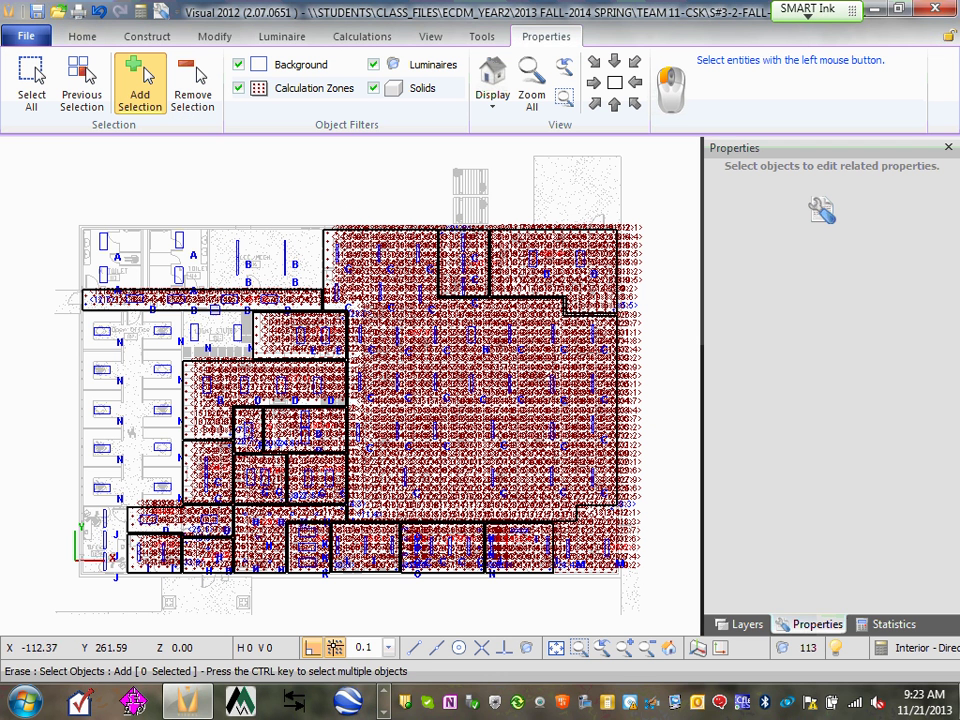
left_click(222, 306)
left_click(260, 352)
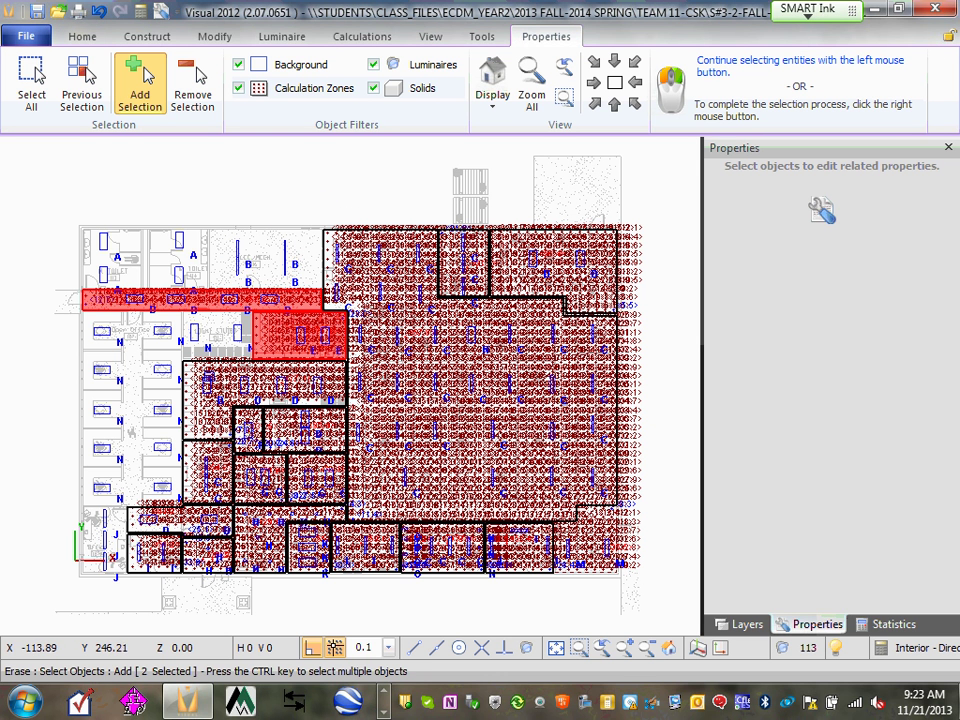
left_click(191, 358)
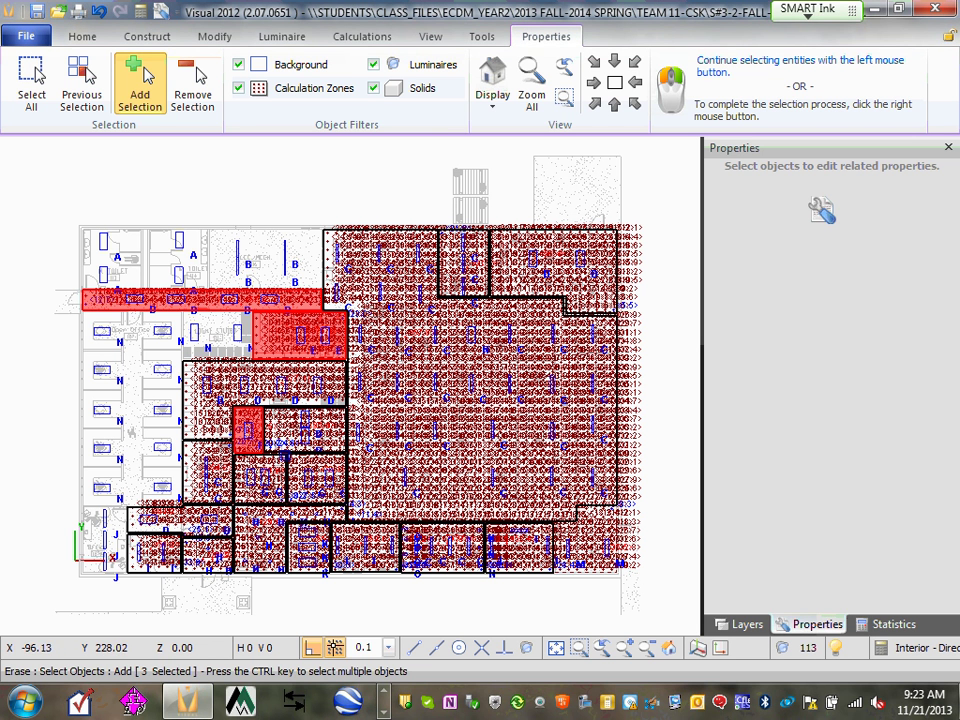
left_click(278, 465)
left_click(208, 442)
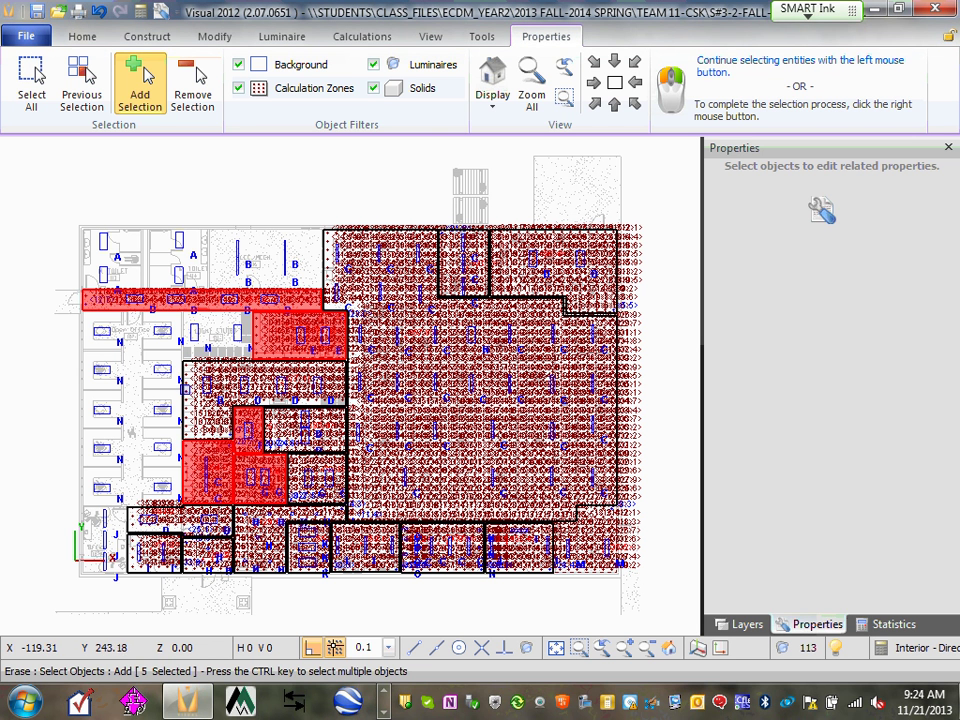
left_click(229, 376)
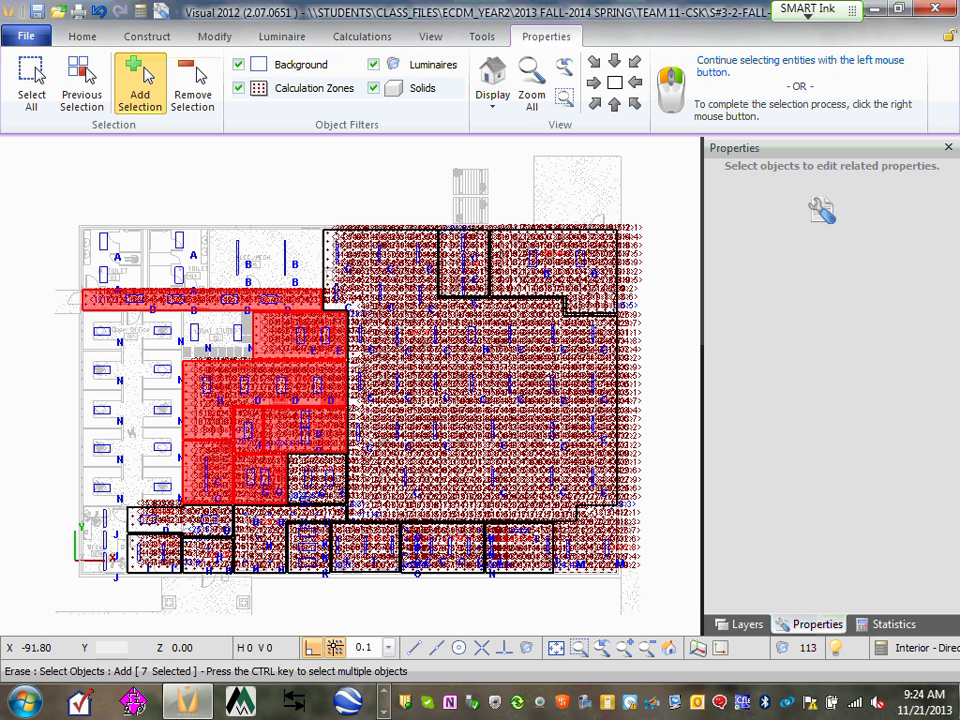
left_click(316, 478)
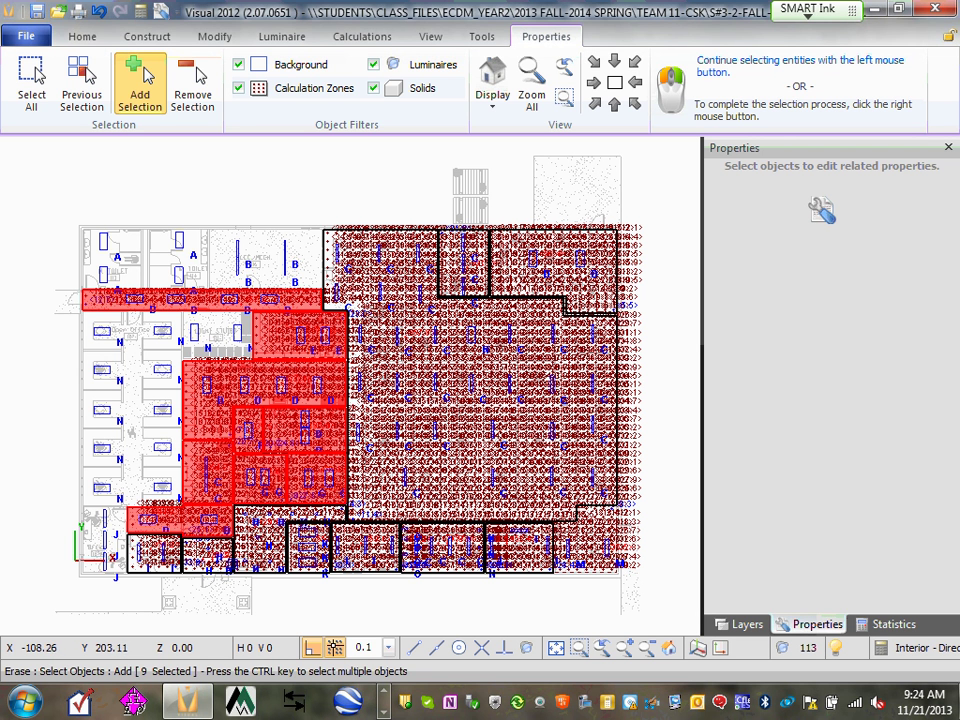
left_click(148, 418)
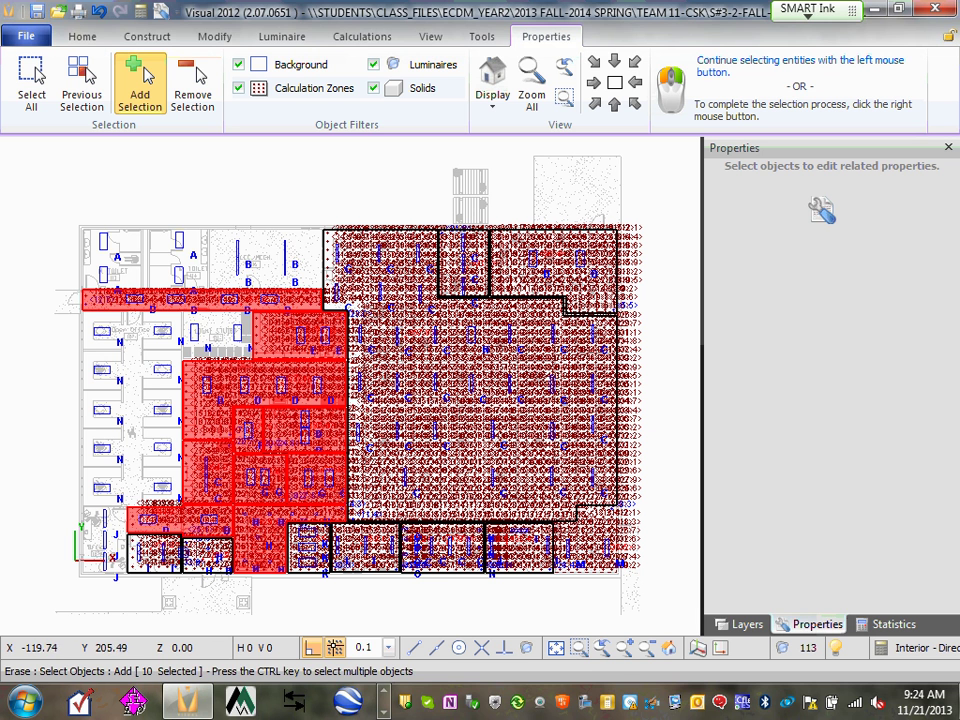
Add the bottom-row zone blocks to the erase selection, then cancel it
left_click(140, 418)
left_click(160, 428)
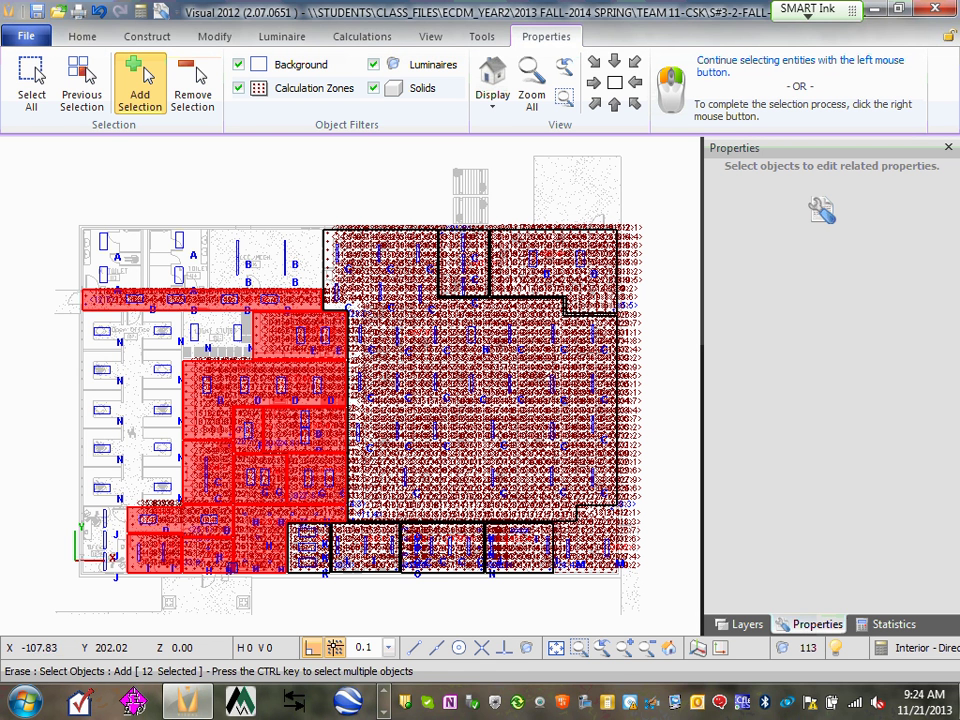
left_click(250, 411)
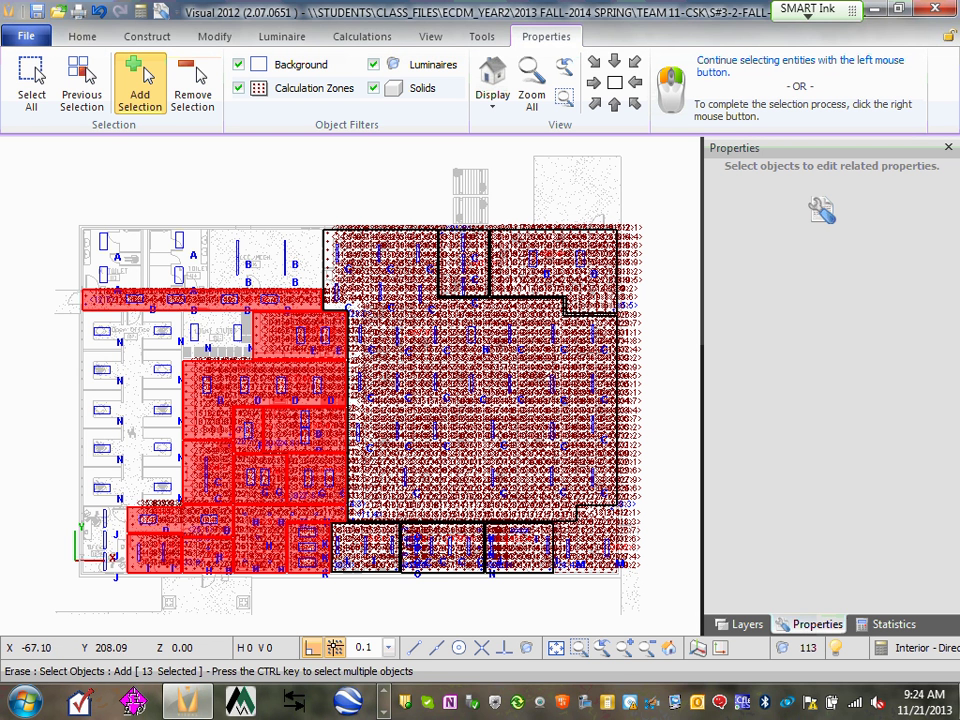
left_click(375, 408)
left_click(407, 398)
left_click(405, 430)
left_click(305, 420)
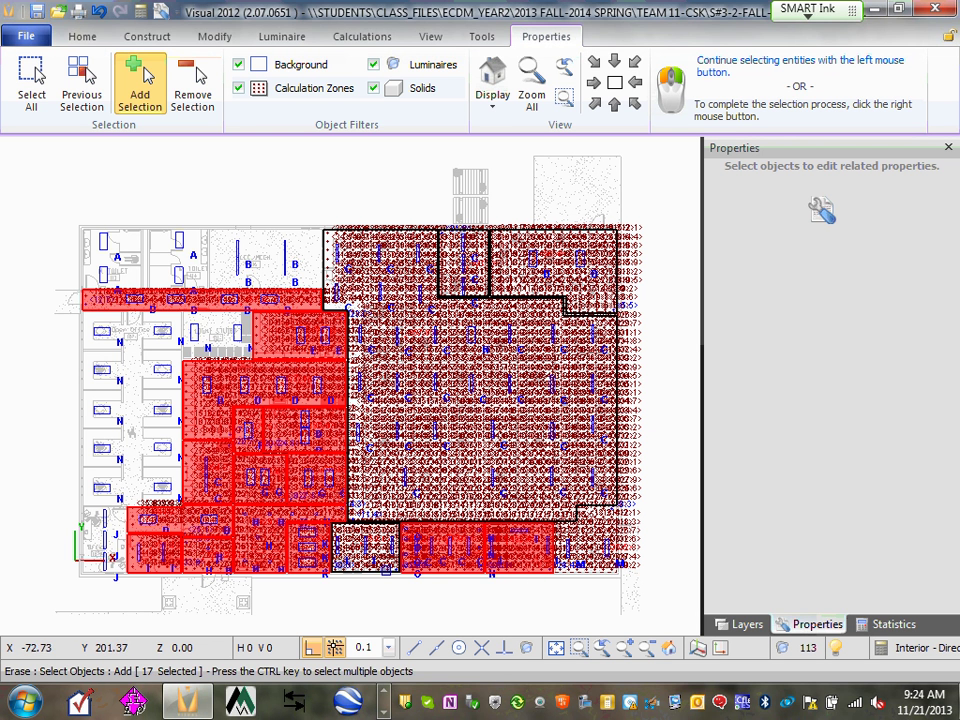
left_click(282, 416)
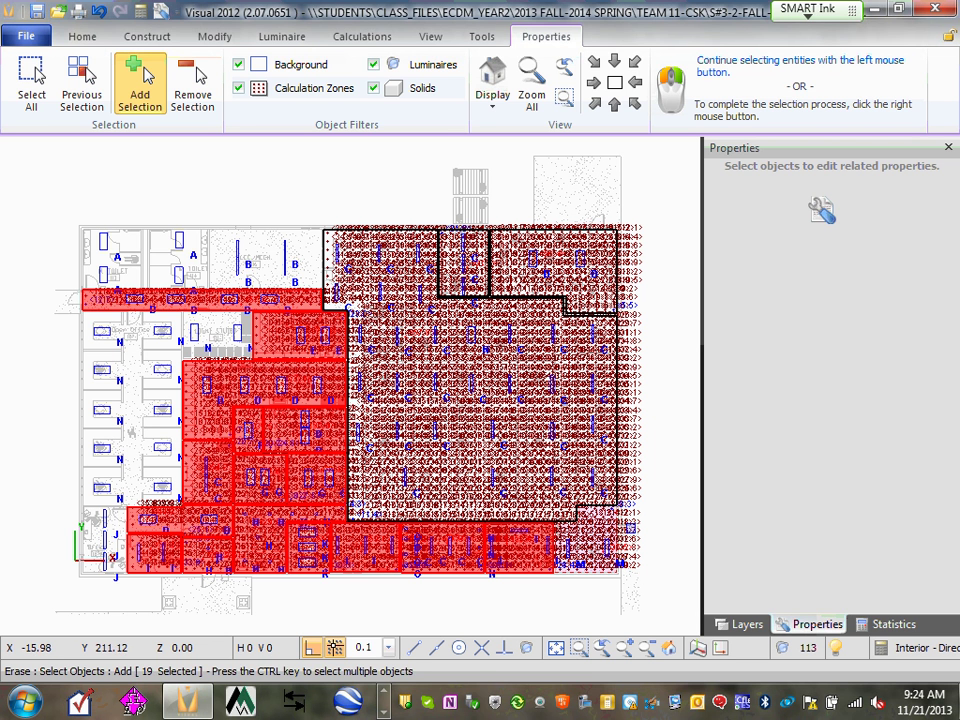
left_click(474, 397)
Erase five calculation zones: the corridor strip, the zones below it, and two middle-left block zones
key("Escape")
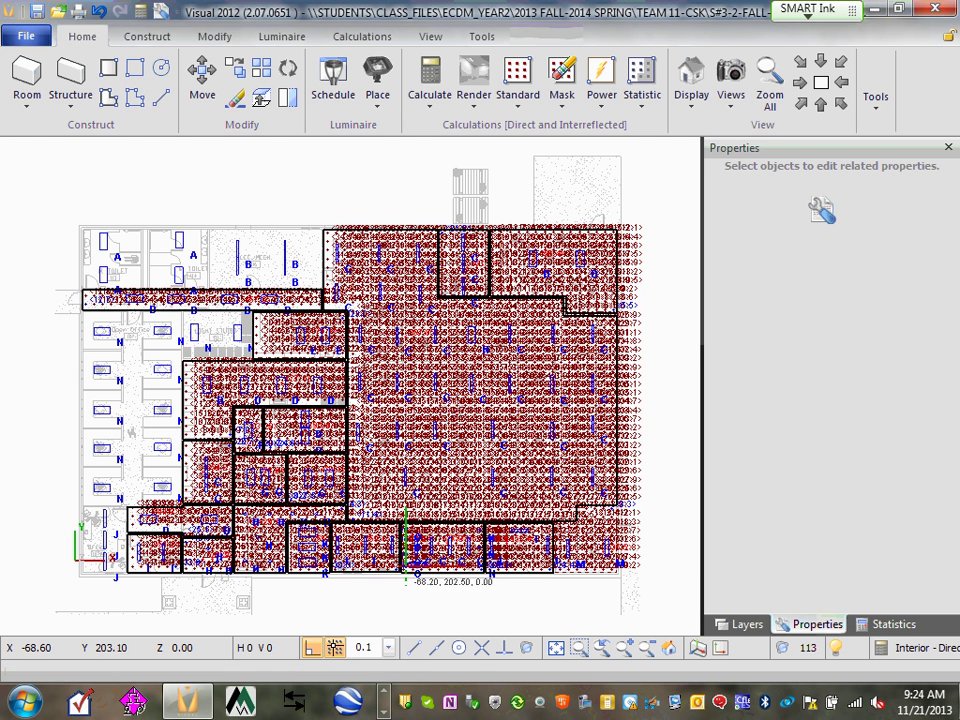
left_click(236, 97)
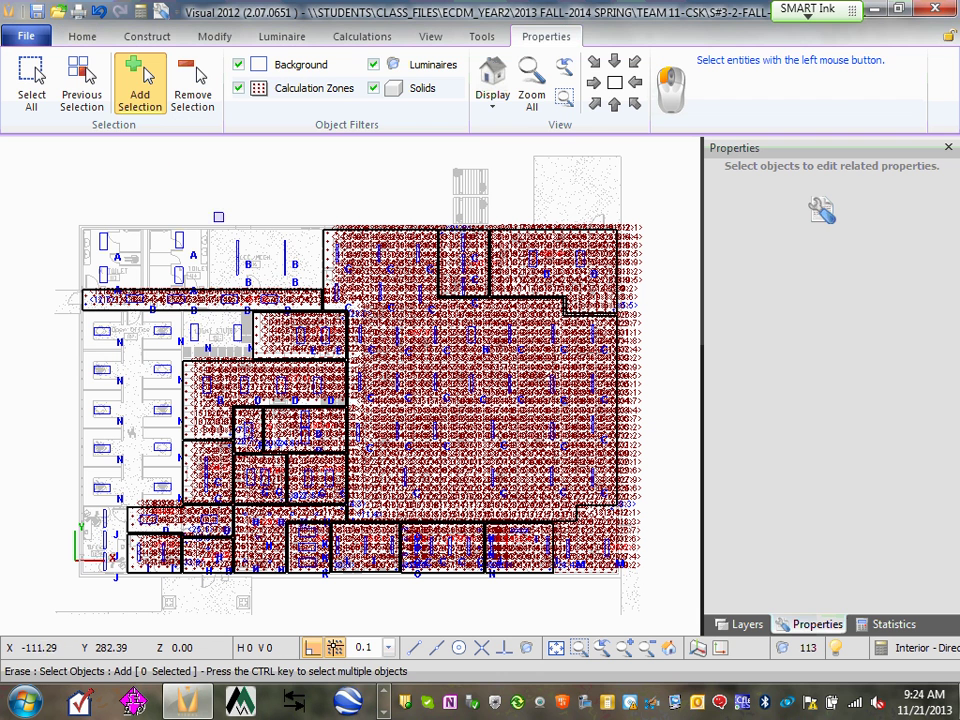
left_click(214, 301)
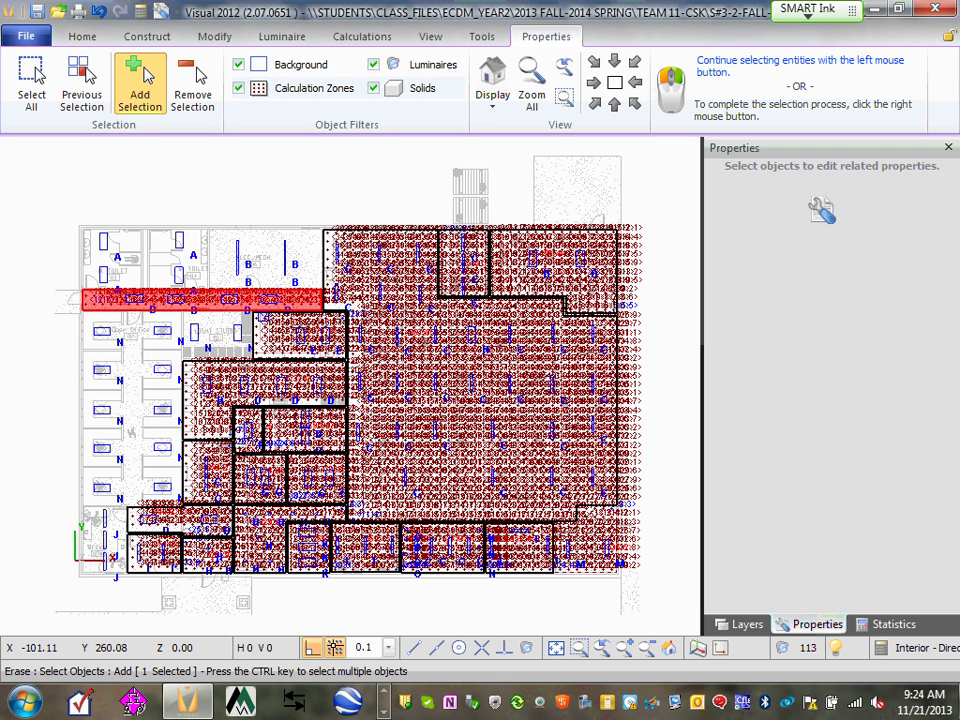
left_click(268, 356)
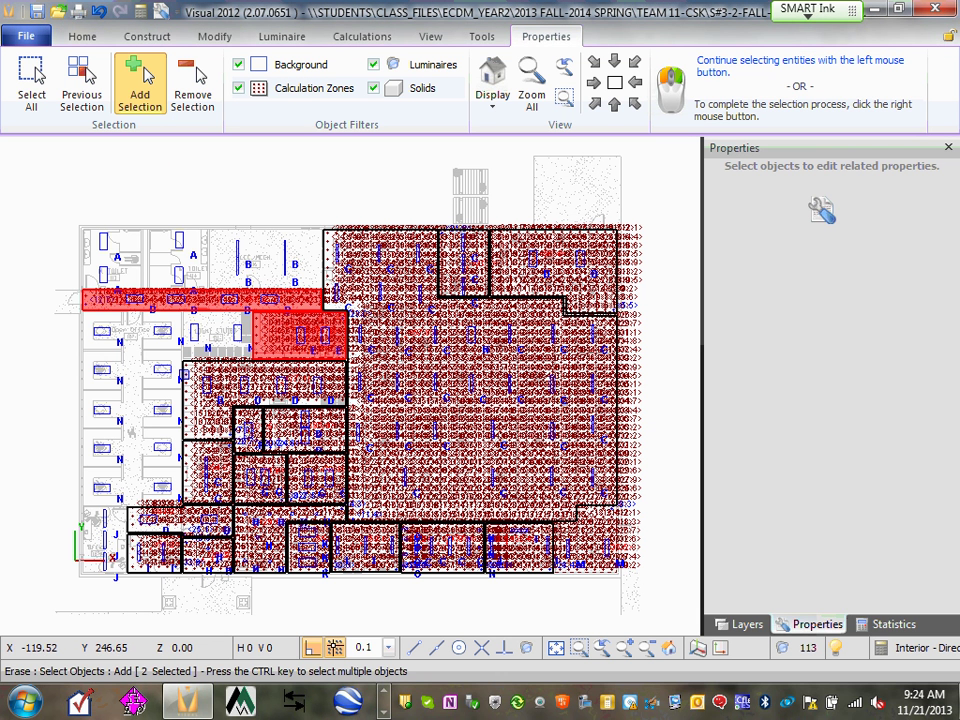
left_click(186, 371)
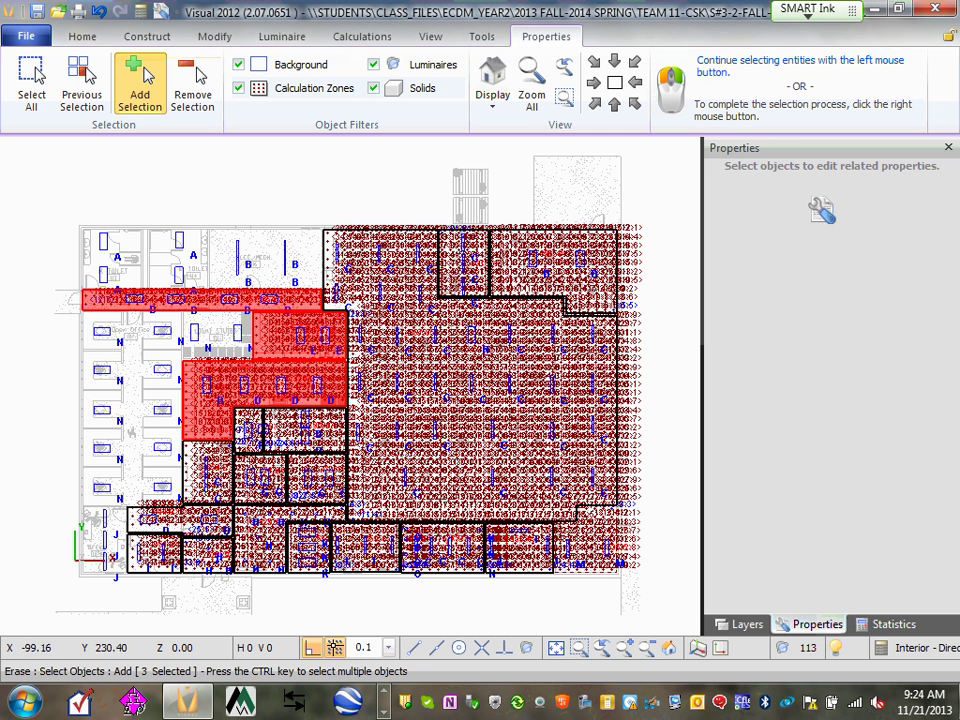
left_click(198, 346)
left_click(192, 350)
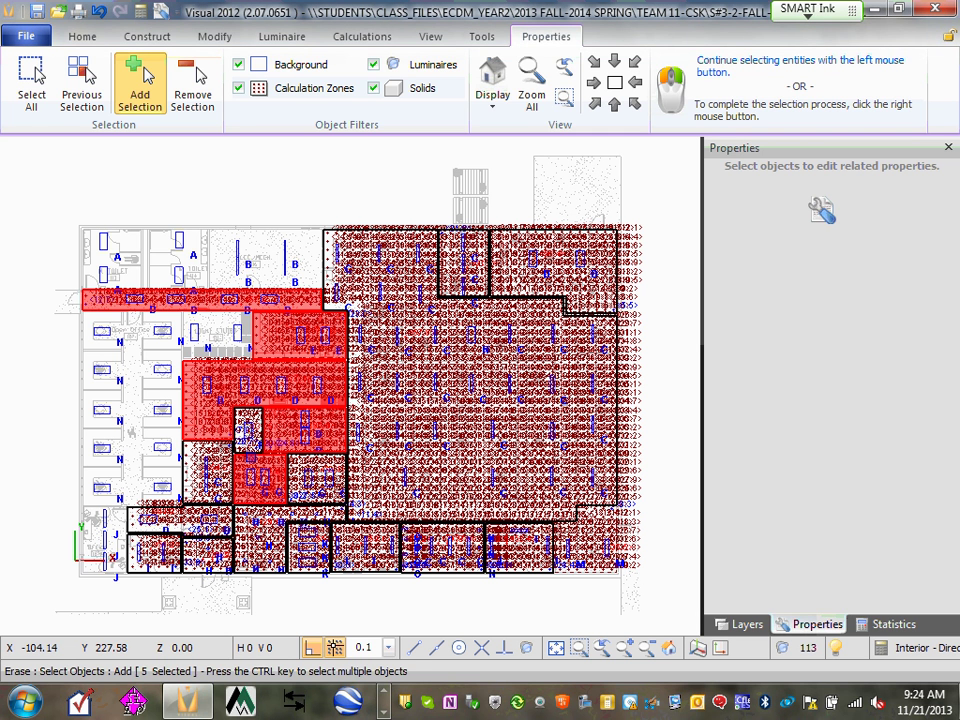
right_click(242, 418)
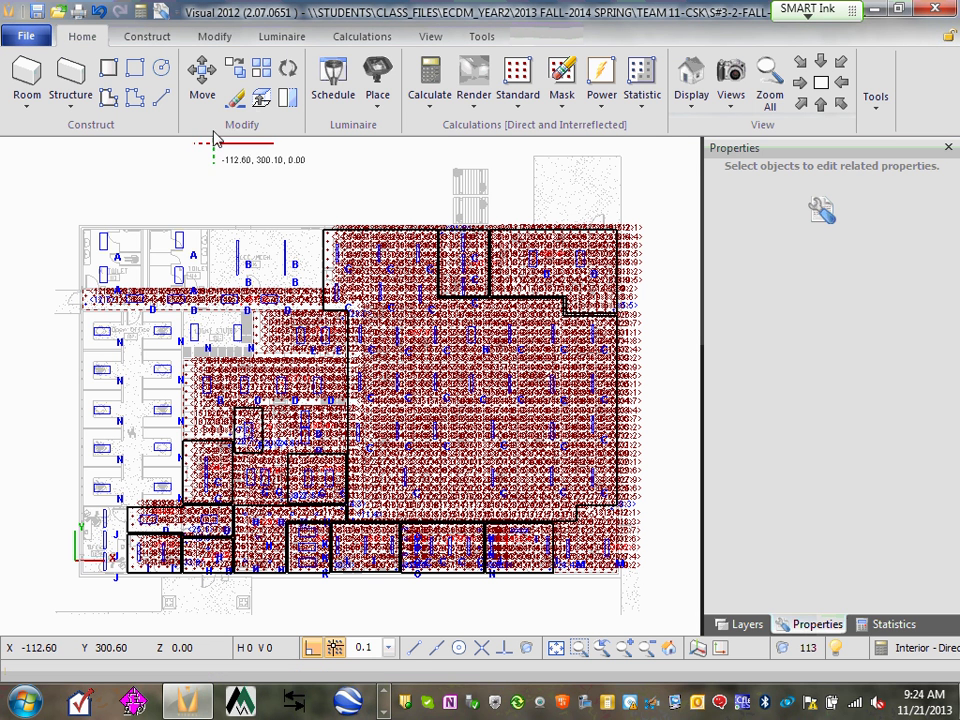
Erase one more remaining calculation zone over the large central-left room
left_click(236, 97)
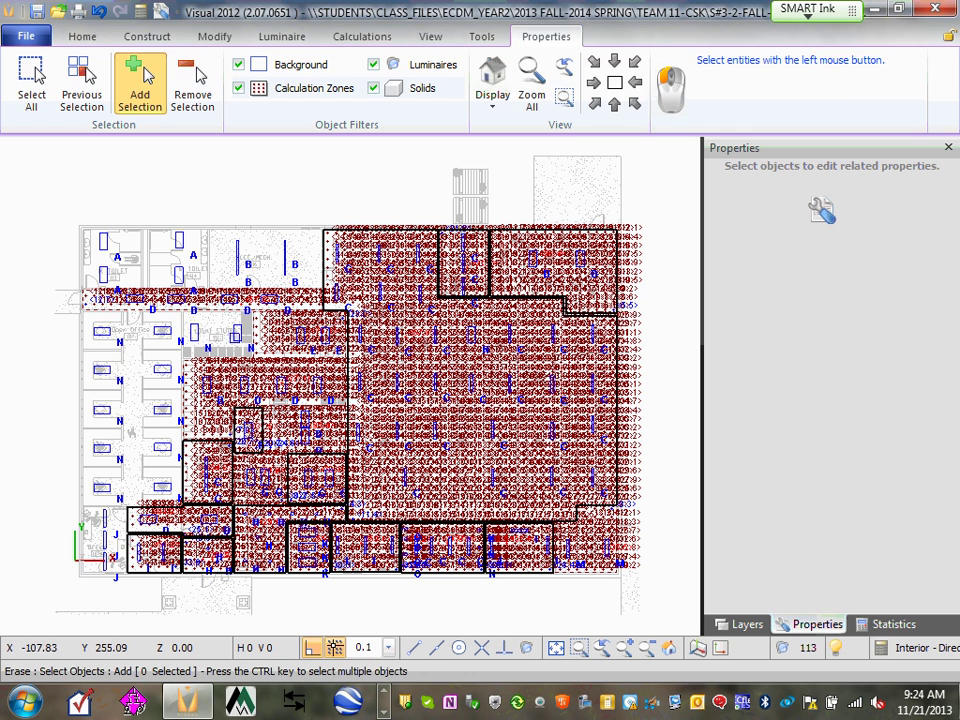
left_click(270, 380)
right_click(270, 380)
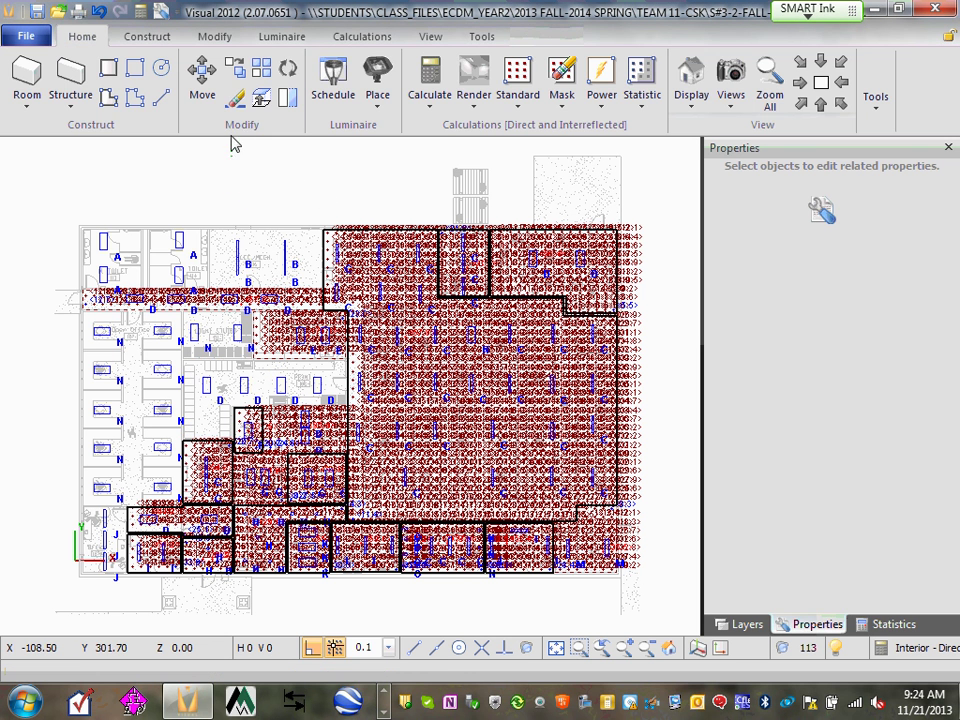
left_click(230, 103)
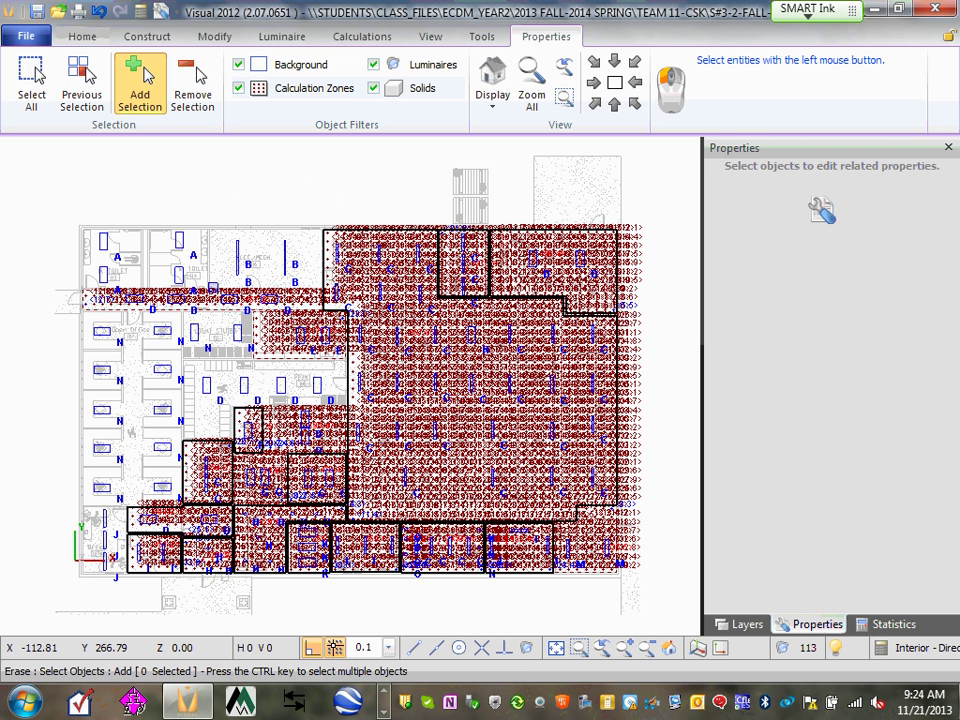
Erase the corridor band calculation zone near the top left of the plan
left_click(216, 298)
right_click(216, 292)
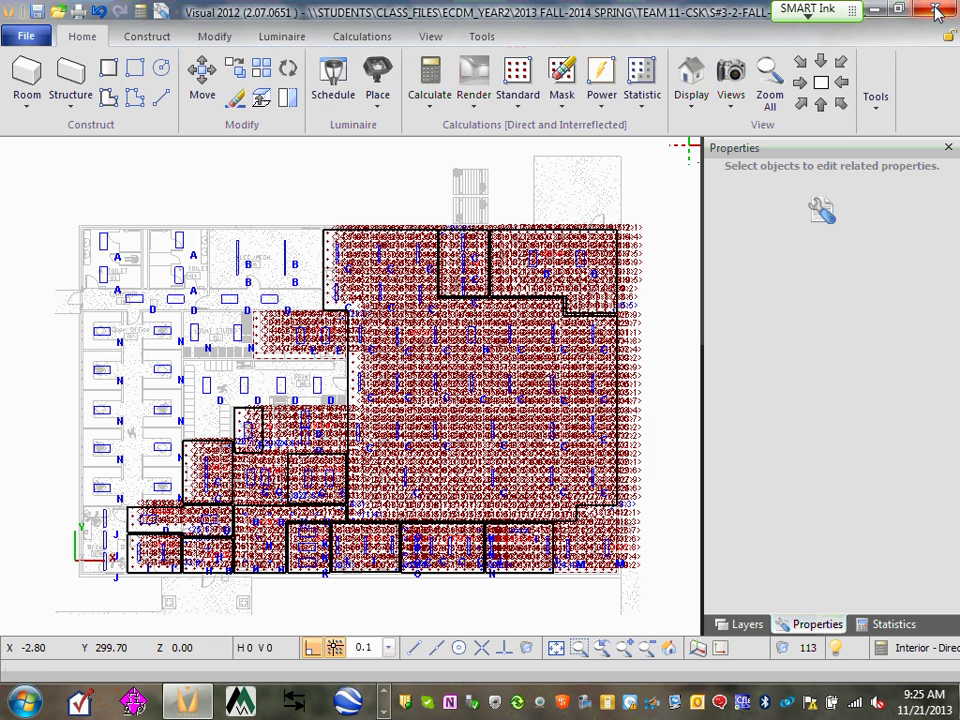
Close the floor plan, saving changes to FLOOR PLAN-ALTERNATIVE.VSL
left_click(936, 10)
left_click(481, 426)
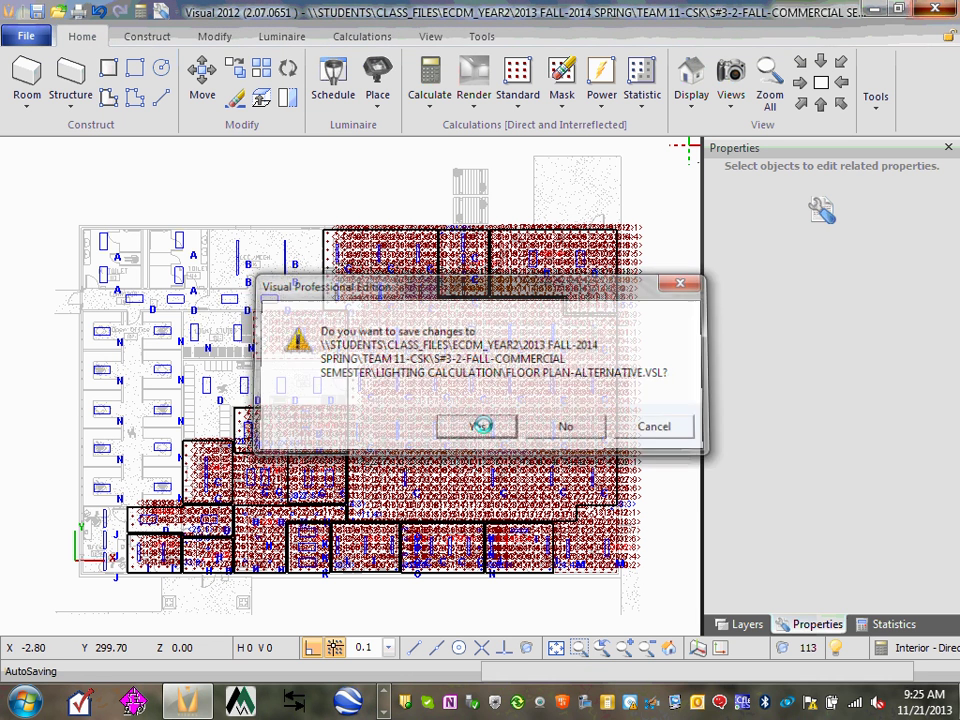